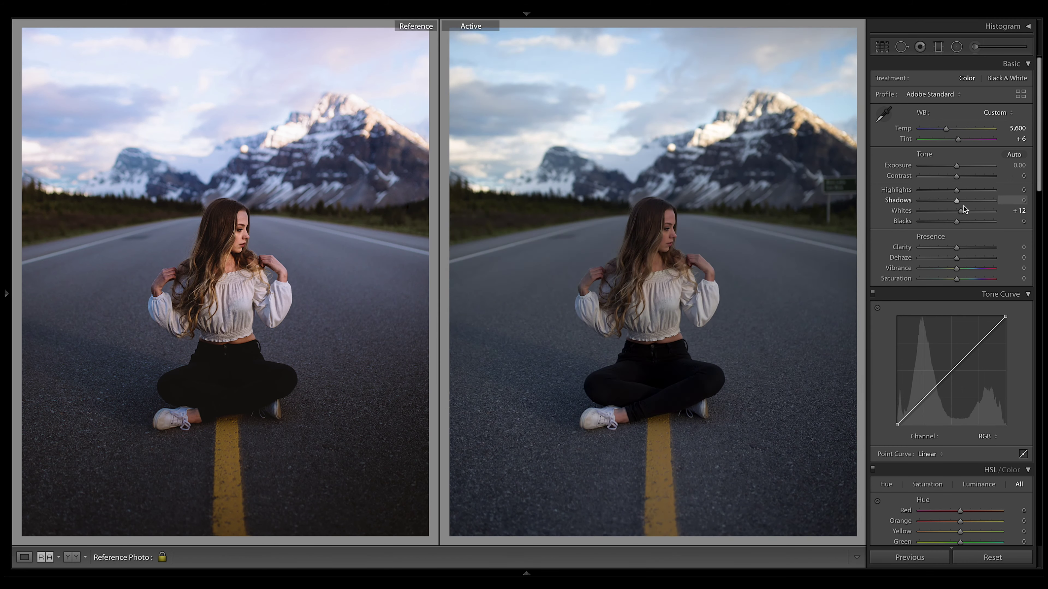
Lower Contrast to -49 and lift Blacks to +31.
{"action": "scroll", "coordinate": [949, 289], "scroll_direction": "down", "scroll_amount": 3}
{"action": "left_click", "coordinate": [986, 352]}
{"action": "left_click", "coordinate": [986, 371]}
Try a green-channel curve bend, undo it, and adjust the RGB tone curve instead.
{"action": "mouse_move", "coordinate": [951, 288]}
{"action": "left_mouse_down"}
{"action": "mouse_move", "coordinate": [951, 272]}
{"action": "mouse_move", "coordinate": [952, 290]}
{"action": "left_mouse_up"}
{"action": "key", "text": "ctrl+z"}
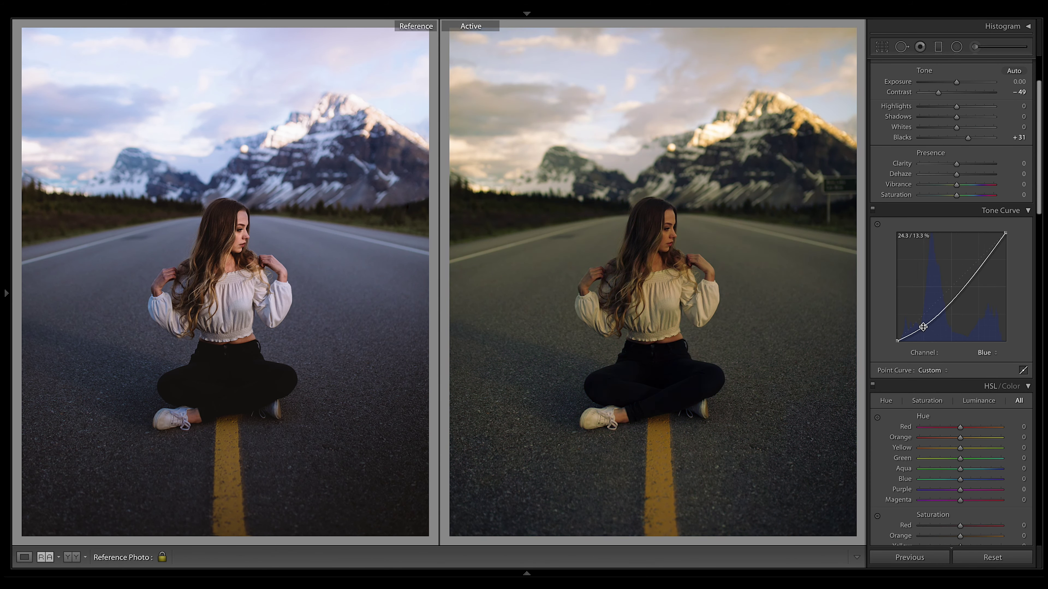
{"action": "scroll", "coordinate": [949, 289], "scroll_direction": "down", "scroll_amount": 2}
{"action": "left_click", "coordinate": [994, 299]}
{"action": "left_click_drag", "start_coordinate": [978, 215], "coordinate": [978, 205]}
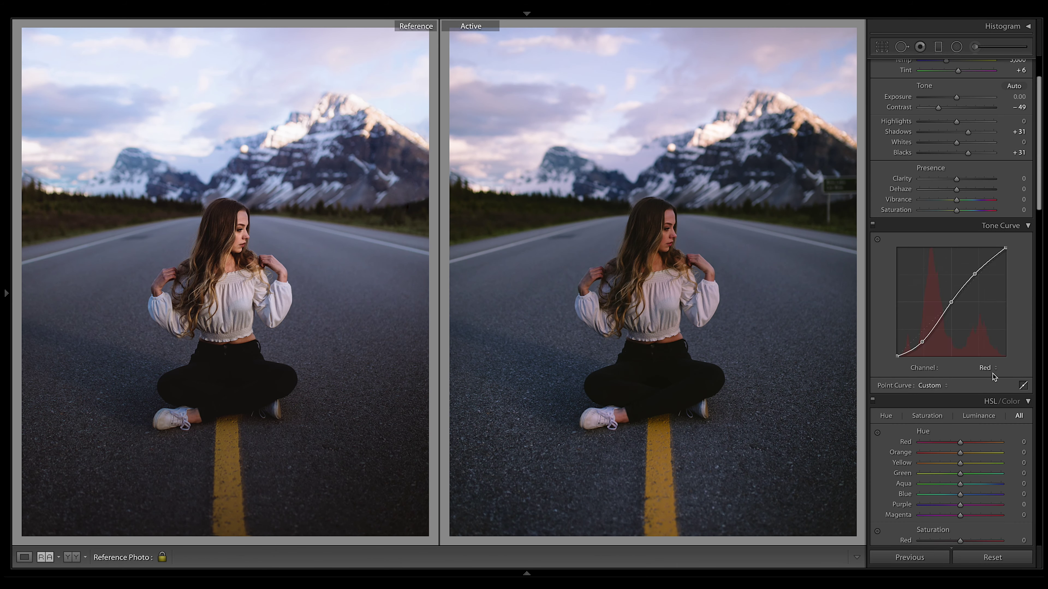
{"action": "scroll", "coordinate": [948, 248], "scroll_direction": "down", "scroll_amount": 10}
{"action": "scroll", "coordinate": [963, 151], "scroll_direction": "up", "scroll_amount": 5}
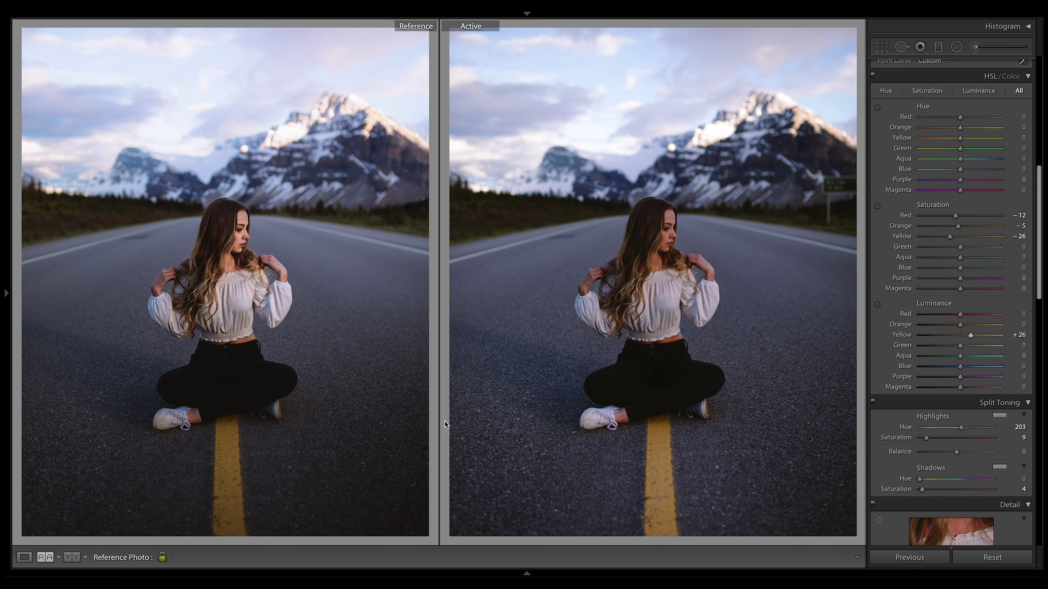
Draw a Radial Filter ellipse over the girl, then close the Radial Filter.
{"action": "key", "text": "shift+m"}
{"action": "mouse_move", "coordinate": [653, 293]}
{"action": "left_mouse_down"}
{"action": "mouse_move", "coordinate": [831, 417]}
{"action": "mouse_move", "coordinate": [721, 395]}
{"action": "left_mouse_up"}
{"action": "key", "text": "shift+m"}
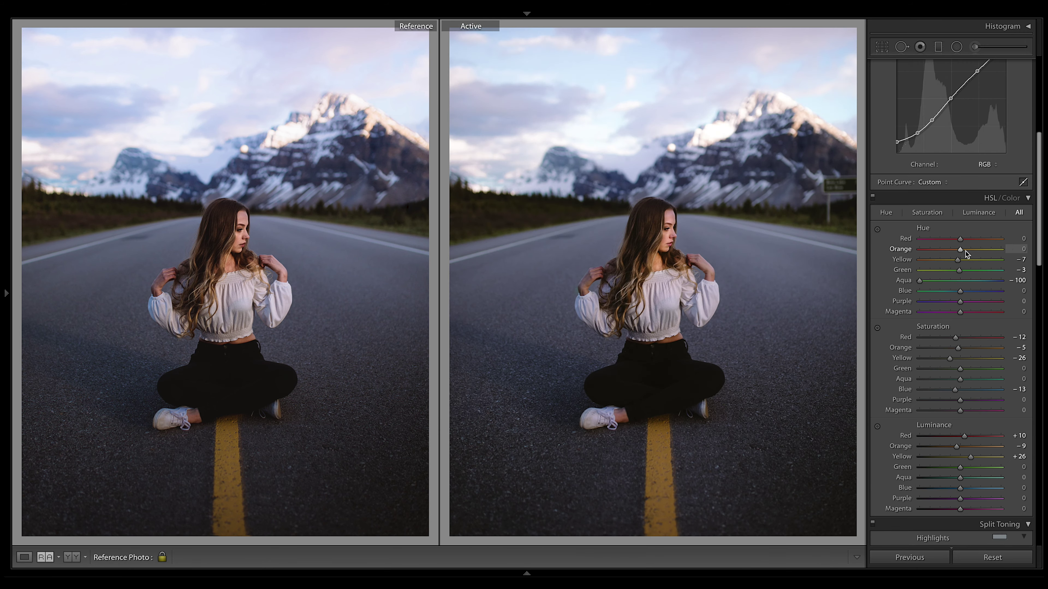
{"action": "scroll", "coordinate": [966, 251], "scroll_direction": "up", "scroll_amount": 5}
{"action": "scroll", "coordinate": [965, 251], "scroll_direction": "down", "scroll_amount": 5}
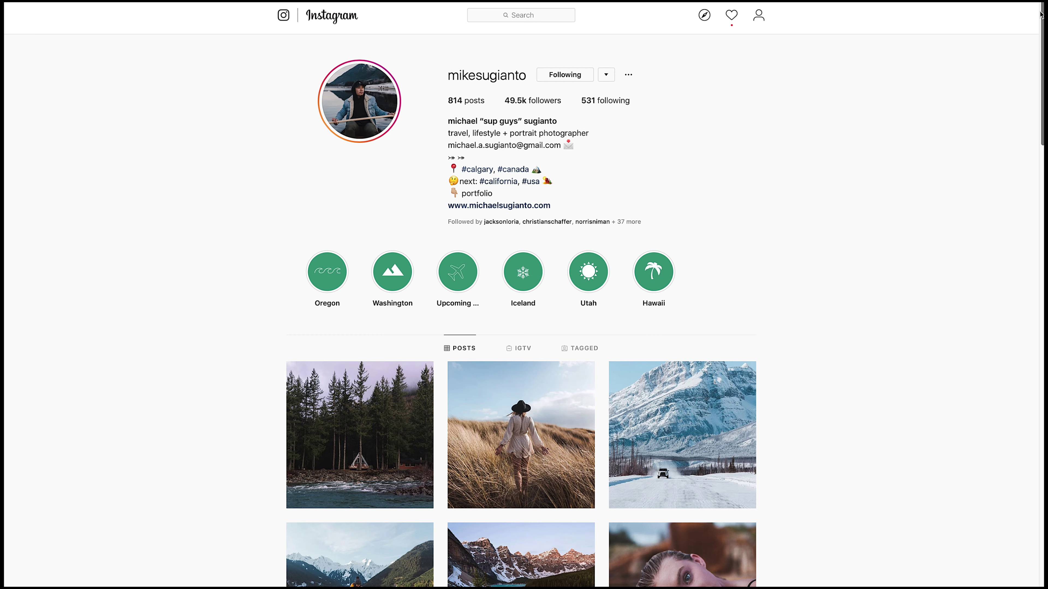
Review the edited road portrait in Loupe view, then bring up the photographer's Instagram profile.
{"action": "scroll", "coordinate": [520, 306], "scroll_direction": "down", "scroll_amount": 10}
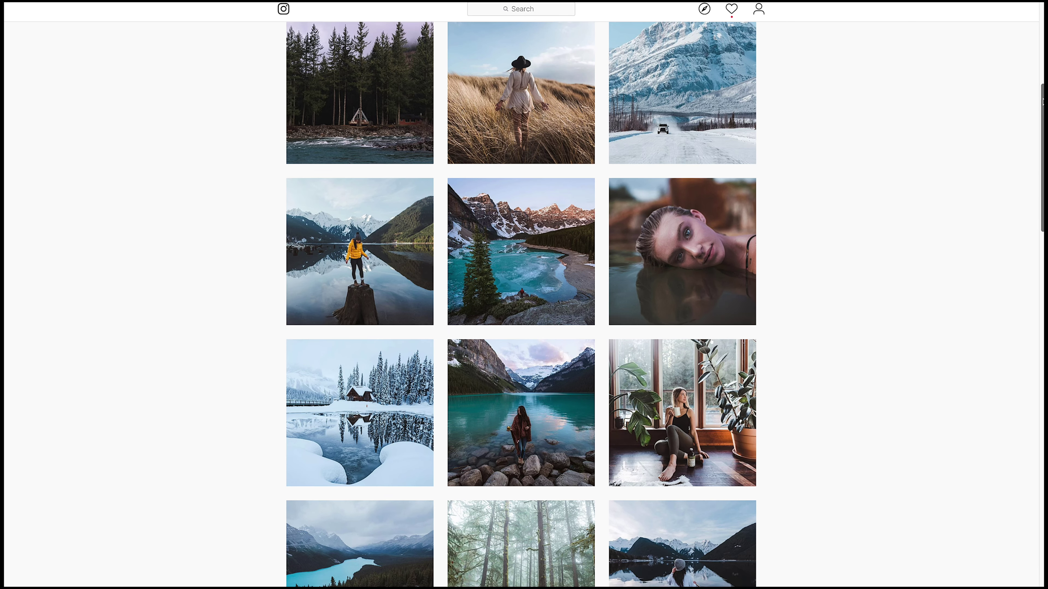
{"action": "left_click_drag", "start_coordinate": [1042, 101], "coordinate": [1039, 16]}
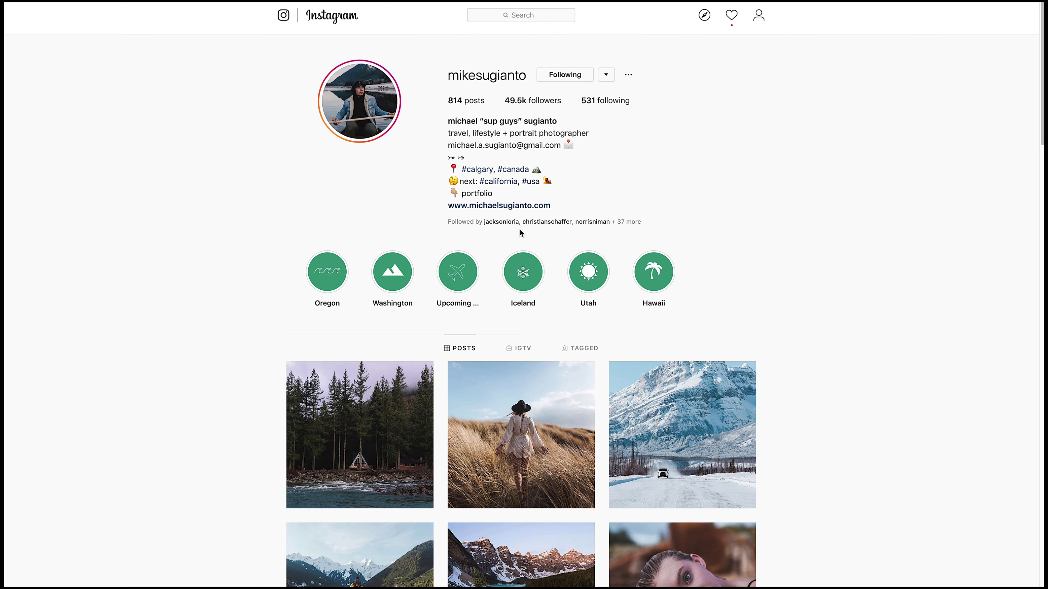
{"action": "left_click", "coordinate": [490, 209]}
{"action": "scroll", "coordinate": [524, 294], "scroll_direction": "down", "scroll_amount": 4}
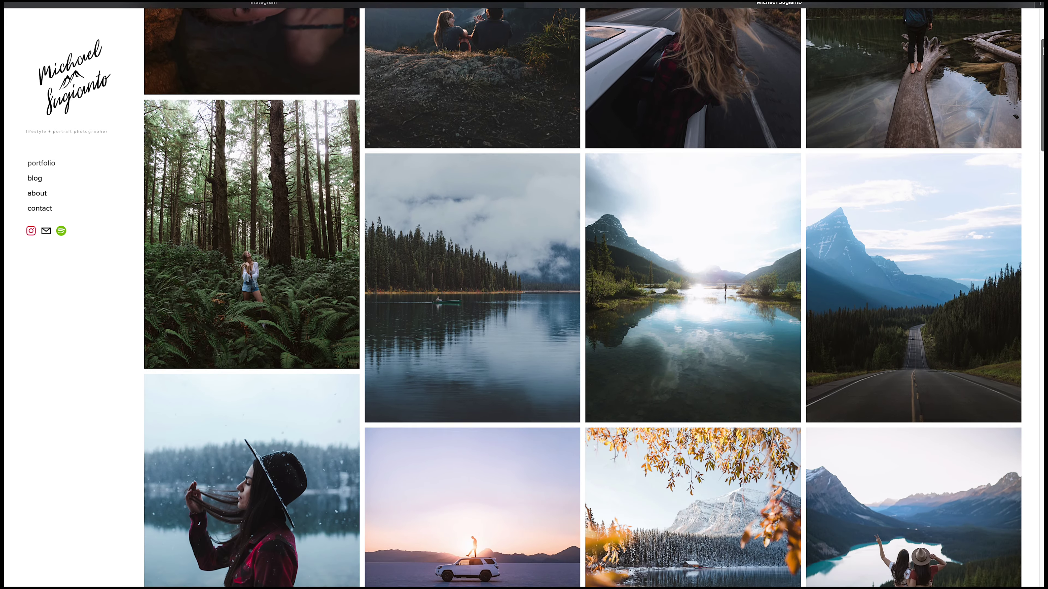
{"action": "left_click_drag", "start_coordinate": [1043, 50], "coordinate": [1033, 164]}
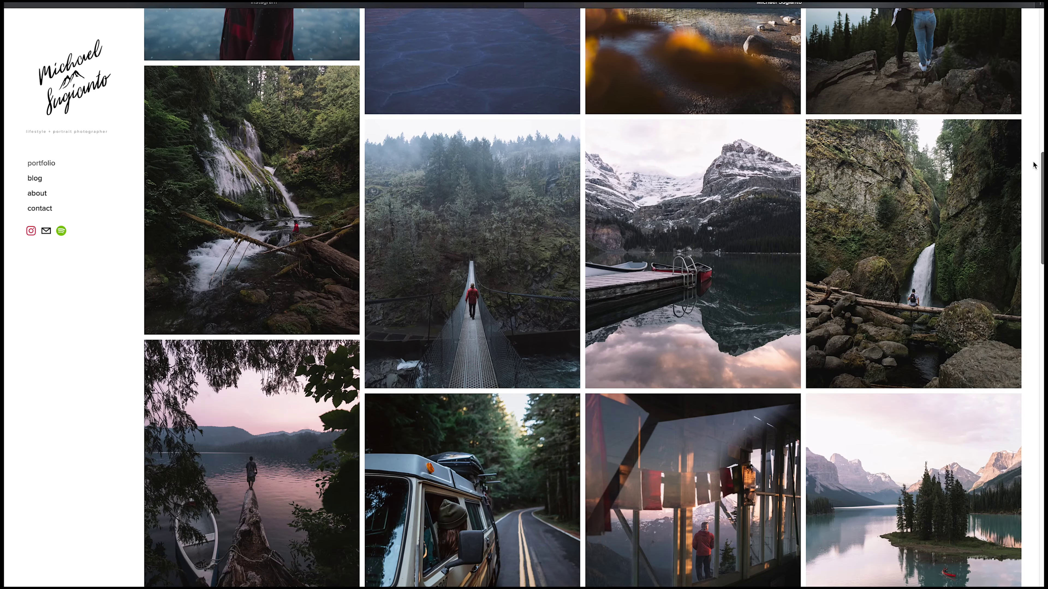
{"action": "left_click", "coordinate": [32, 165]}
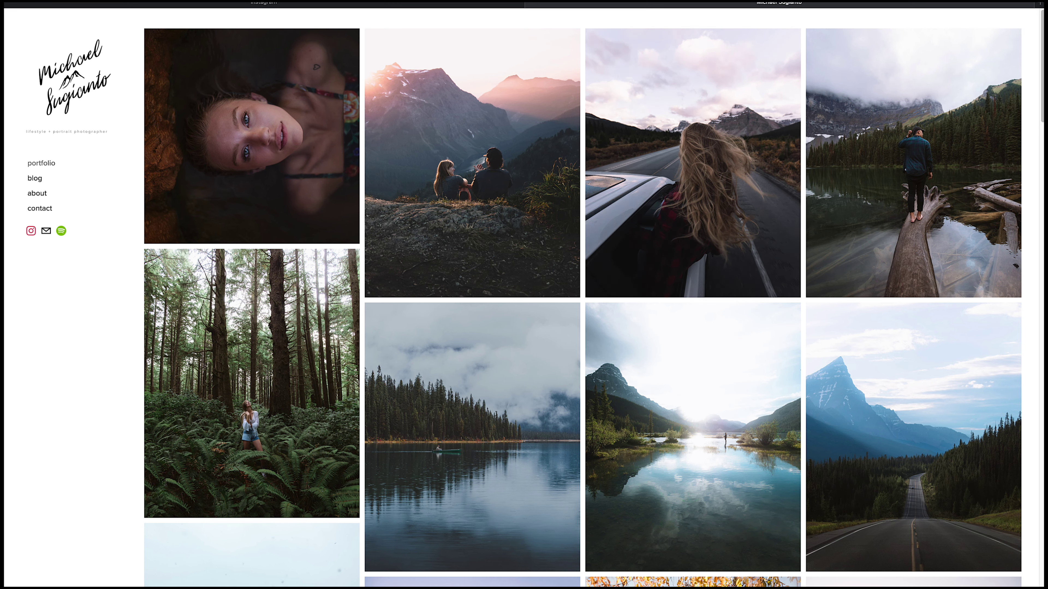
{"action": "left_click", "coordinate": [262, 4]}
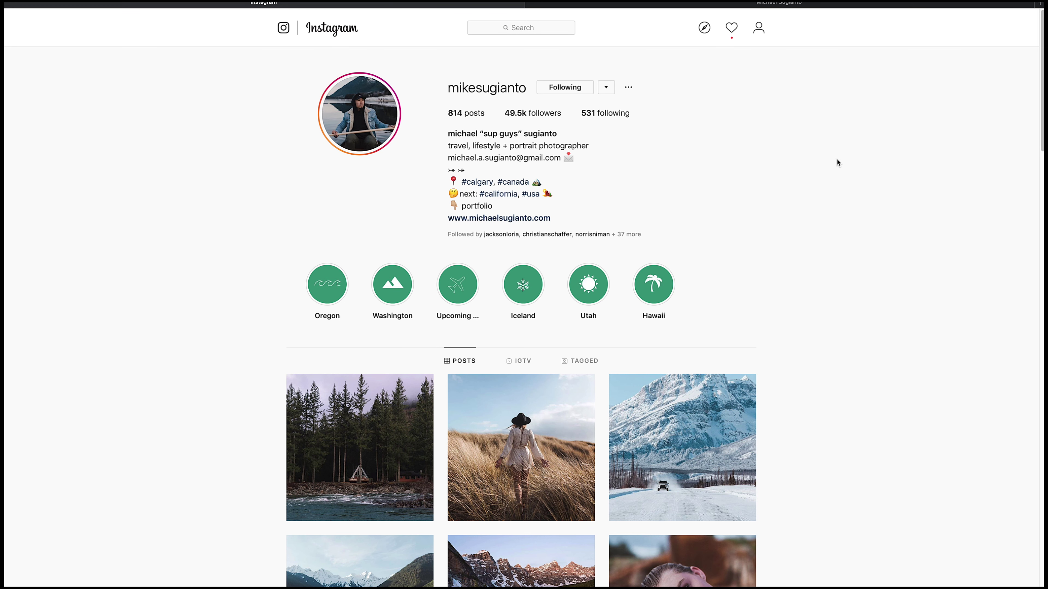
Scroll down the profile grid, view the woman-on-road post, then close it back to the grid.
{"action": "scroll", "coordinate": [838, 168], "scroll_direction": "down", "scroll_amount": 5}
{"action": "scroll", "coordinate": [521, 313], "scroll_direction": "down", "scroll_amount": 2}
{"action": "scroll", "coordinate": [520, 314], "scroll_direction": "down", "scroll_amount": 1}
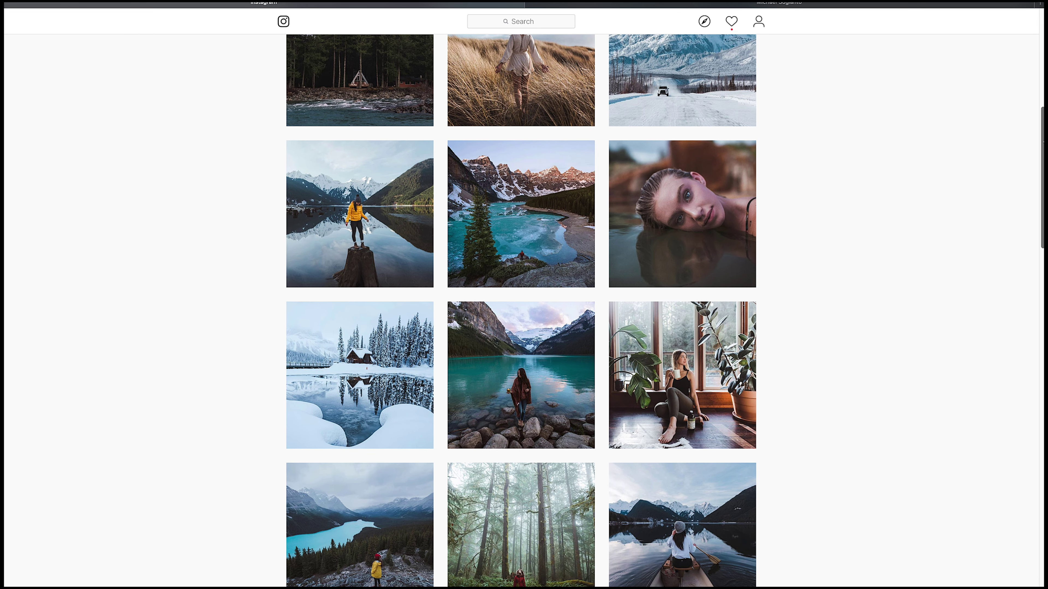
{"action": "scroll", "coordinate": [521, 314], "scroll_direction": "down", "scroll_amount": 2}
{"action": "left_click_drag", "start_coordinate": [1042, 156], "coordinate": [1040, 421]}
{"action": "scroll", "coordinate": [520, 310], "scroll_direction": "down", "scroll_amount": 20}
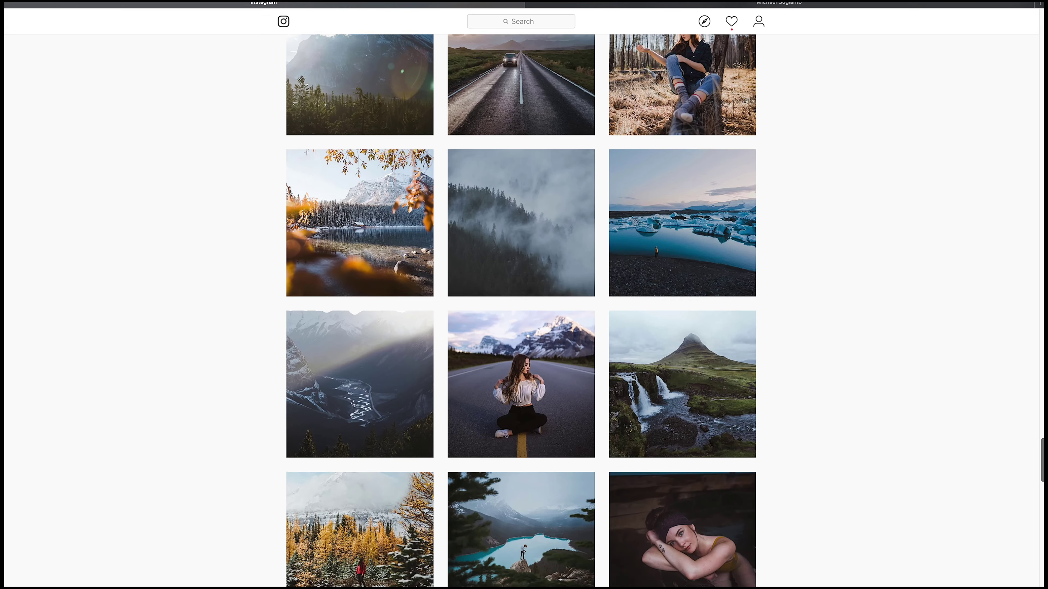
{"action": "scroll", "coordinate": [506, 354], "scroll_direction": "down", "scroll_amount": 2}
{"action": "left_click", "coordinate": [506, 354]}
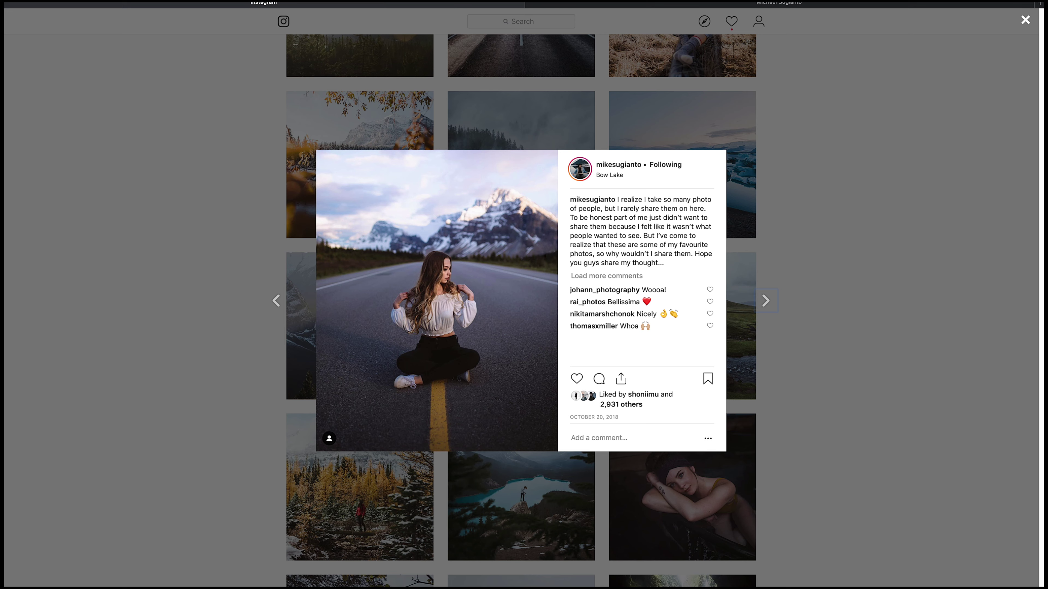
{"action": "left_click", "coordinate": [972, 200]}
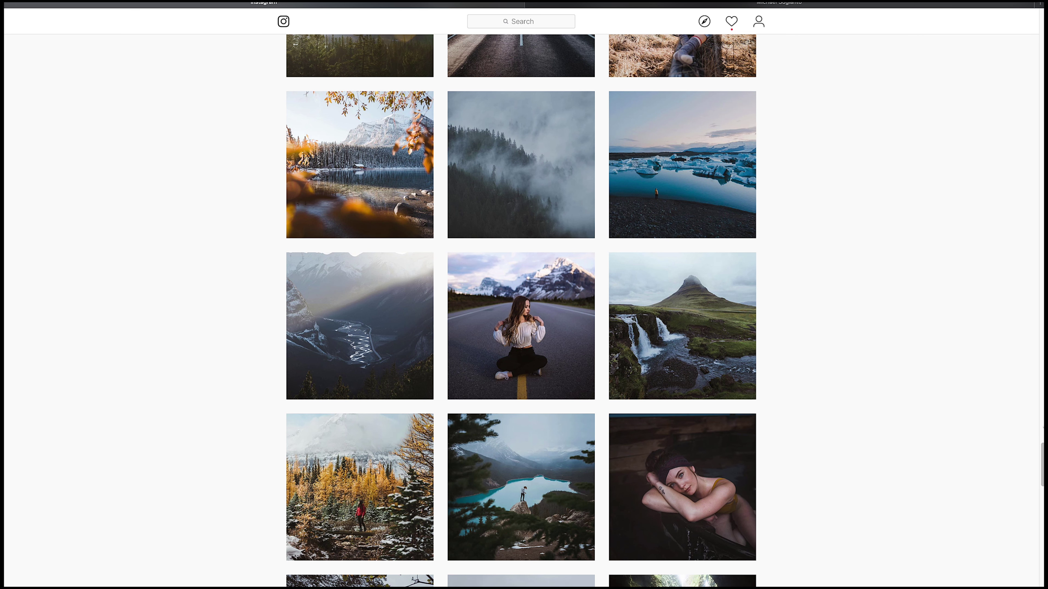
{"action": "scroll", "coordinate": [1042, 464], "scroll_direction": "up", "scroll_amount": 10}
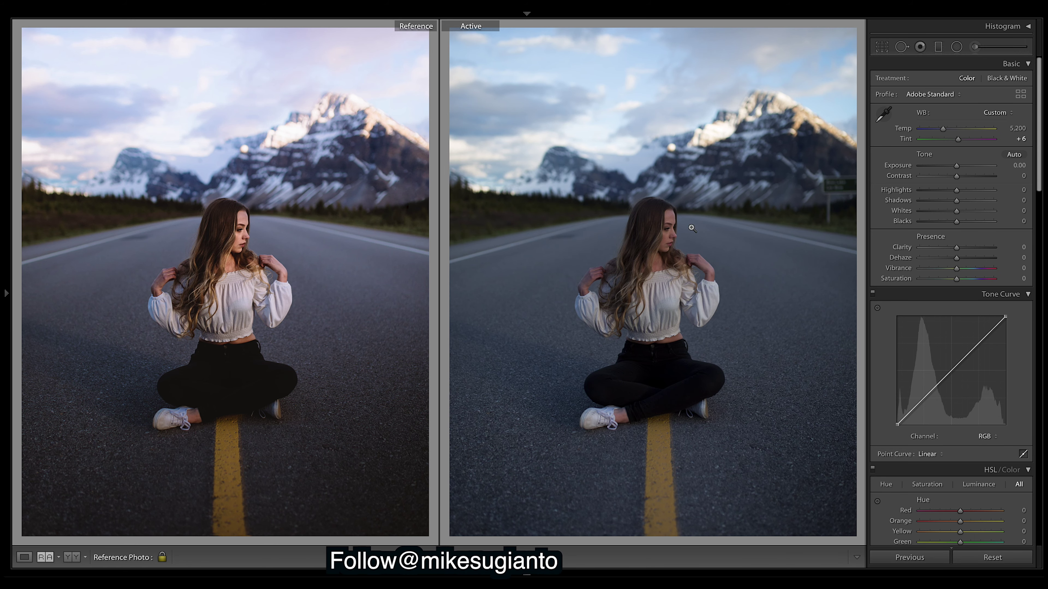
Set Temp to 5,600, Contrast to -49 and Blacks to +31 in the Basic panel.
{"action": "left_click", "coordinate": [1017, 128]}
{"action": "type", "text": "56"}
{"action": "key", "text": "Return"}
{"action": "left_click", "coordinate": [939, 177]}
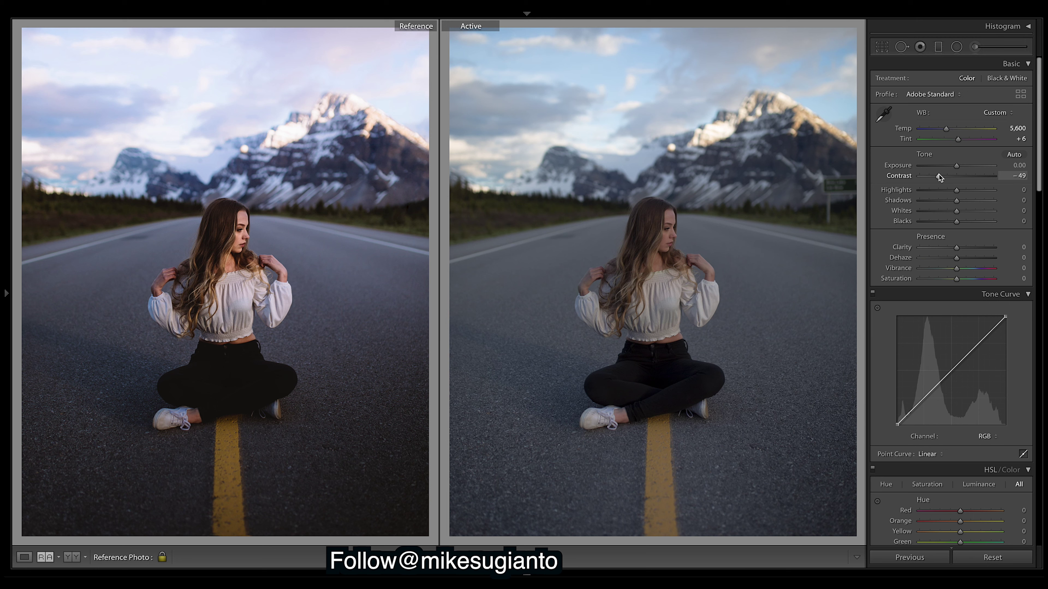
{"action": "left_click", "coordinate": [969, 225]}
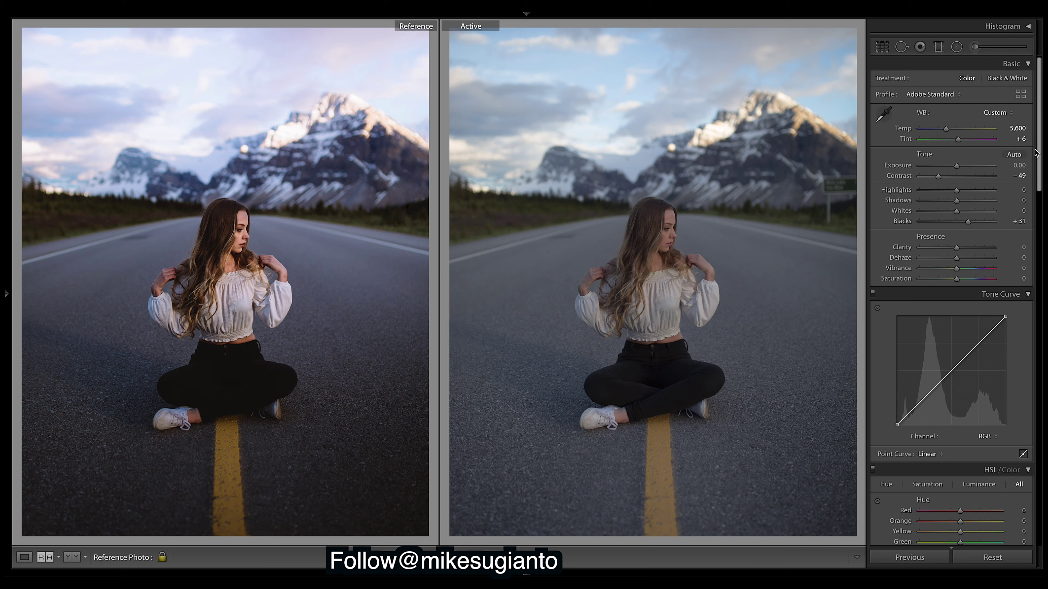
{"action": "scroll", "coordinate": [1038, 153], "scroll_direction": "down", "scroll_amount": 5}
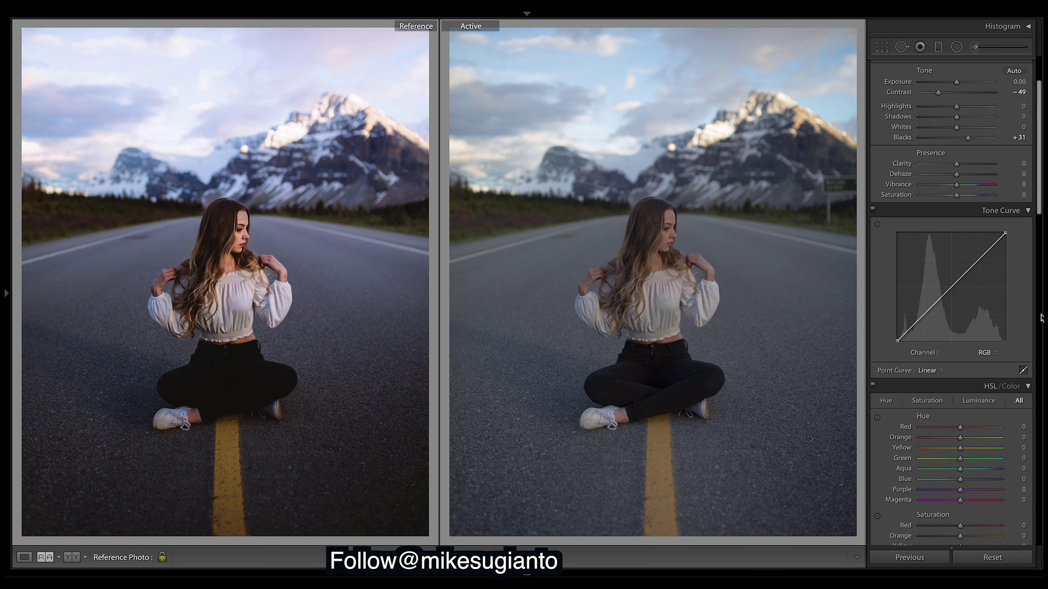
Bend the Red and Green channel curves, pulling green shadows toward magenta.
{"action": "left_click", "coordinate": [986, 352]}
{"action": "left_click_drag", "start_coordinate": [922, 316], "coordinate": [974, 259]}
{"action": "left_click", "coordinate": [987, 352]}
{"action": "left_click", "coordinate": [987, 362]}
{"action": "left_click_drag", "start_coordinate": [923, 315], "coordinate": [976, 259]}
Lower the Blue channel's shadows and raise the upper part of the blue curve.
{"action": "left_click", "coordinate": [990, 353]}
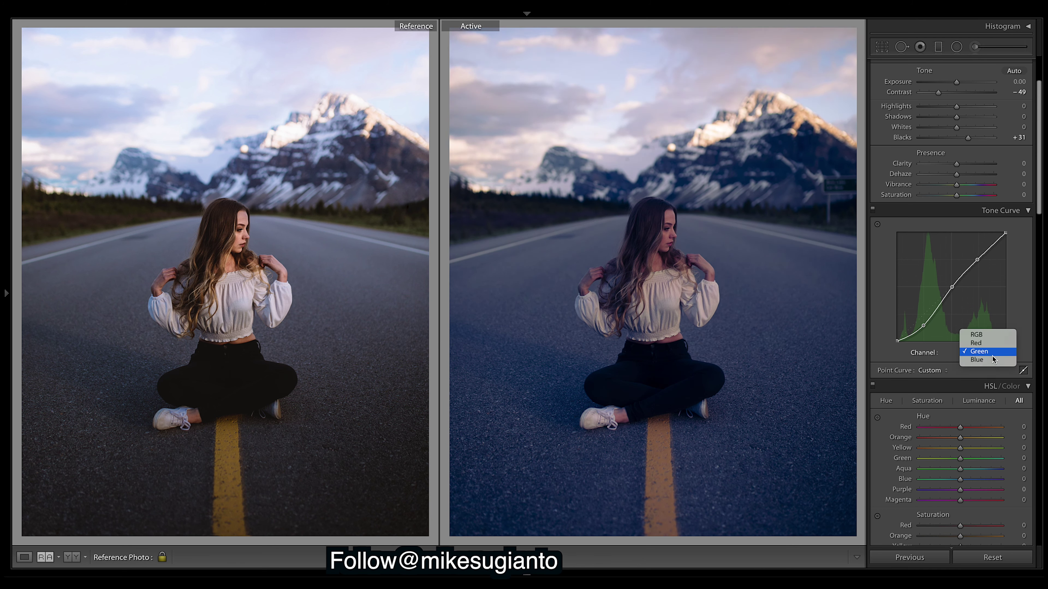
{"action": "left_click", "coordinate": [976, 360]}
{"action": "left_click_drag", "start_coordinate": [924, 314], "coordinate": [923, 329]}
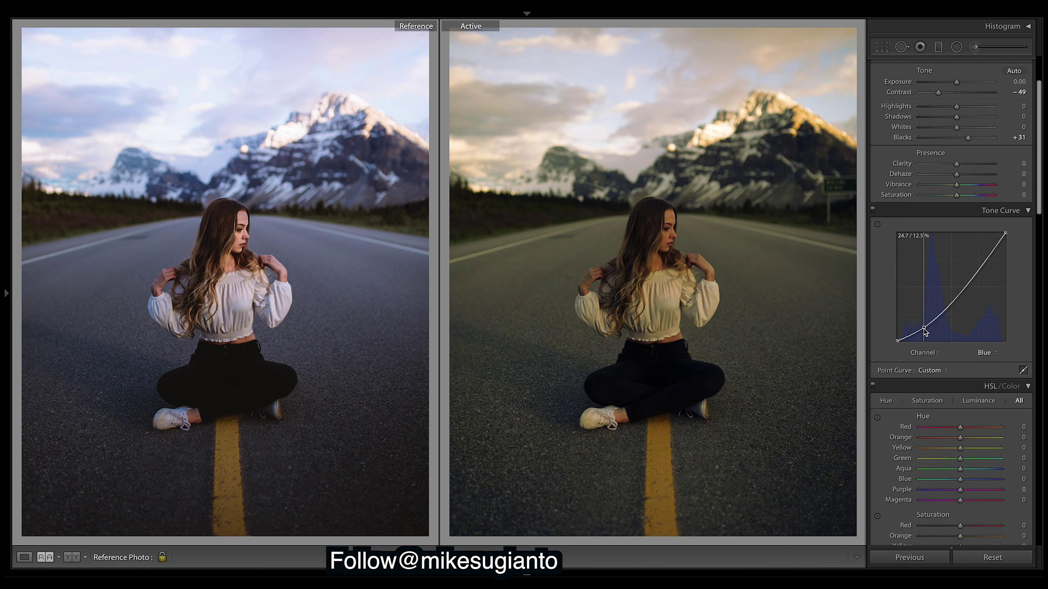
{"action": "left_click_drag", "start_coordinate": [951, 296], "coordinate": [952, 286]}
{"action": "scroll", "coordinate": [957, 248], "scroll_direction": "down", "scroll_amount": 2}
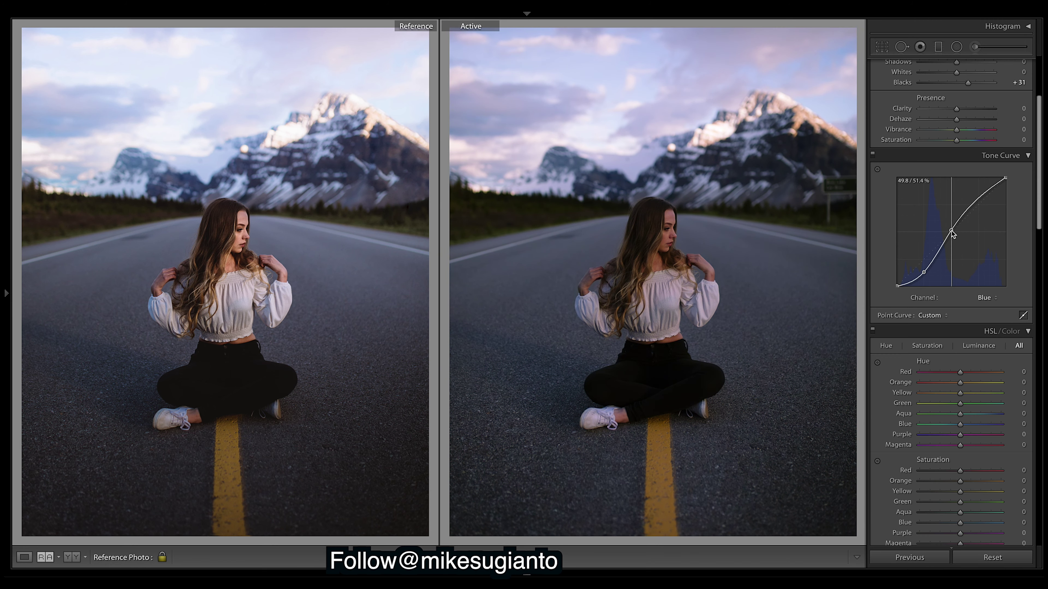
{"action": "left_click_drag", "start_coordinate": [977, 202], "coordinate": [976, 201]}
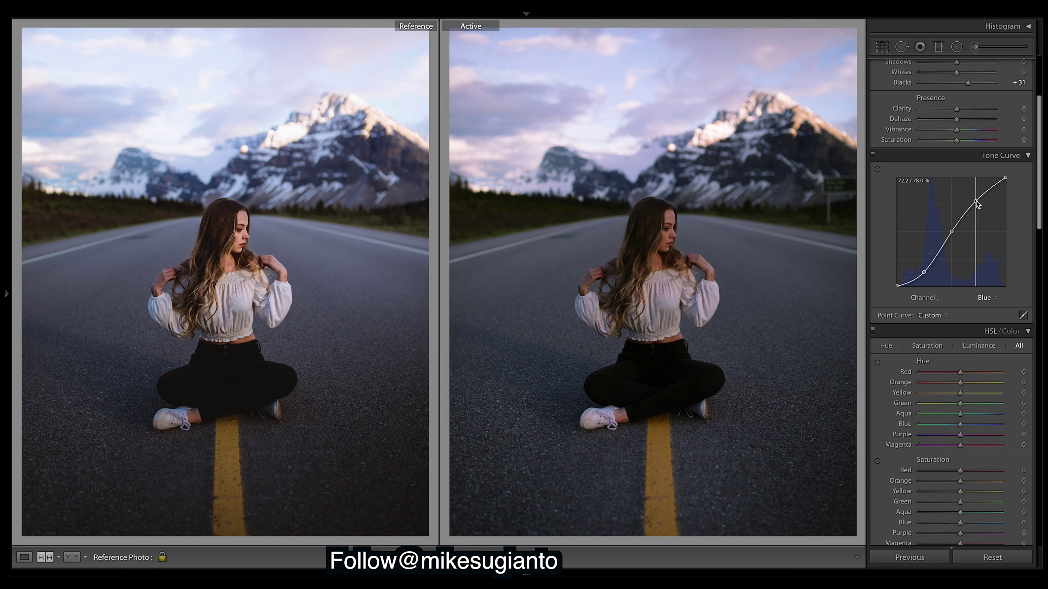
Shape the RGB curve with darker shadows, a midtone point and a slightly brighter highlight.
{"action": "left_click", "coordinate": [986, 298]}
{"action": "left_click", "coordinate": [978, 269]}
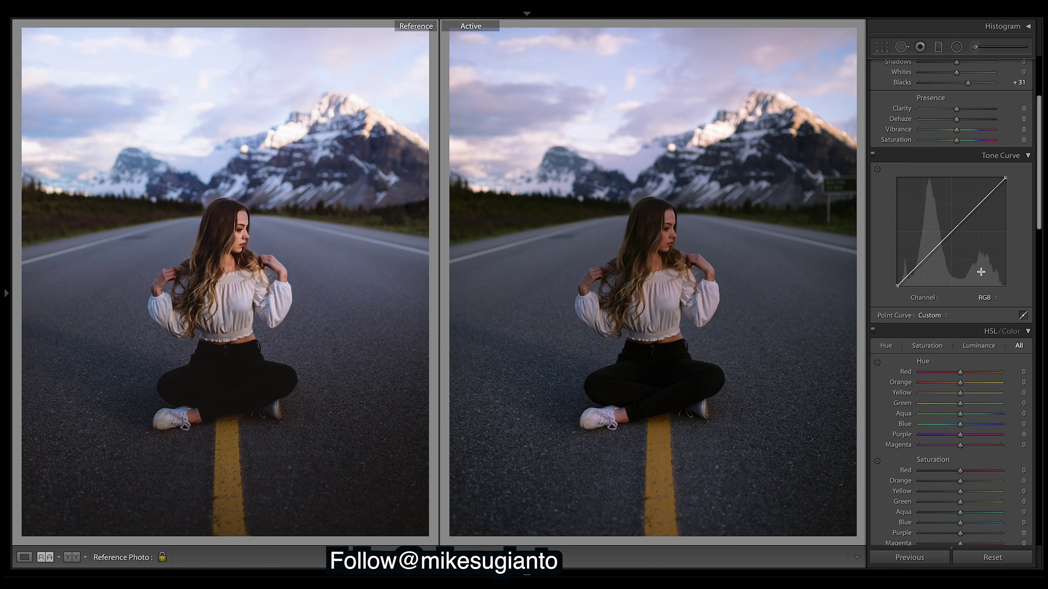
{"action": "mouse_move", "coordinate": [917, 257]}
{"action": "left_mouse_down"}
{"action": "mouse_move", "coordinate": [916, 266]}
{"action": "mouse_move", "coordinate": [931, 252]}
{"action": "left_mouse_up"}
{"action": "left_click", "coordinate": [951, 232]}
{"action": "left_click", "coordinate": [977, 204]}
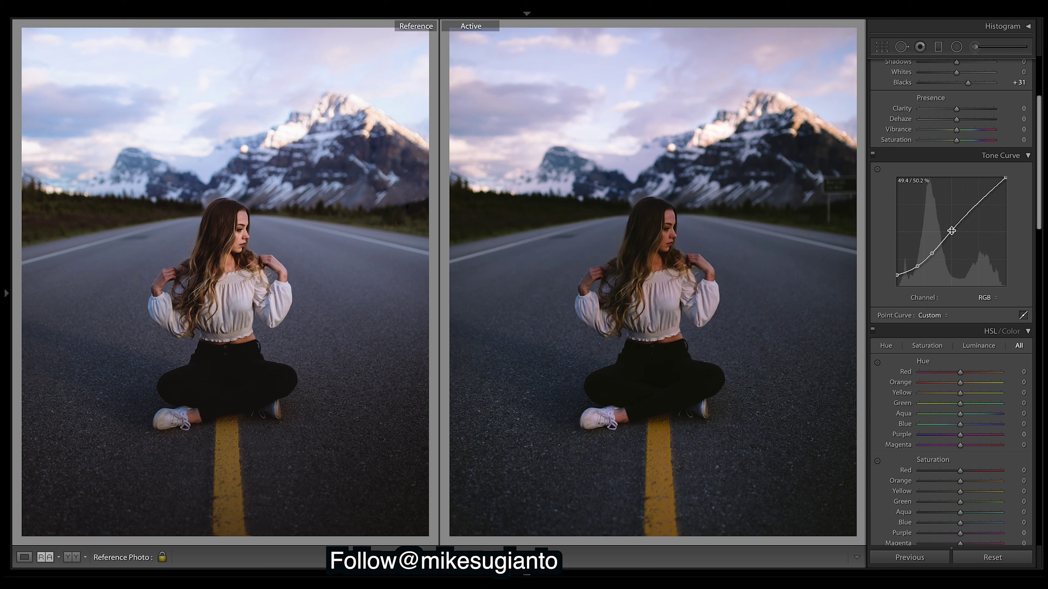
{"action": "left_click_drag", "start_coordinate": [977, 203], "coordinate": [978, 202]}
{"action": "scroll", "coordinate": [981, 178], "scroll_direction": "up", "scroll_amount": 3}
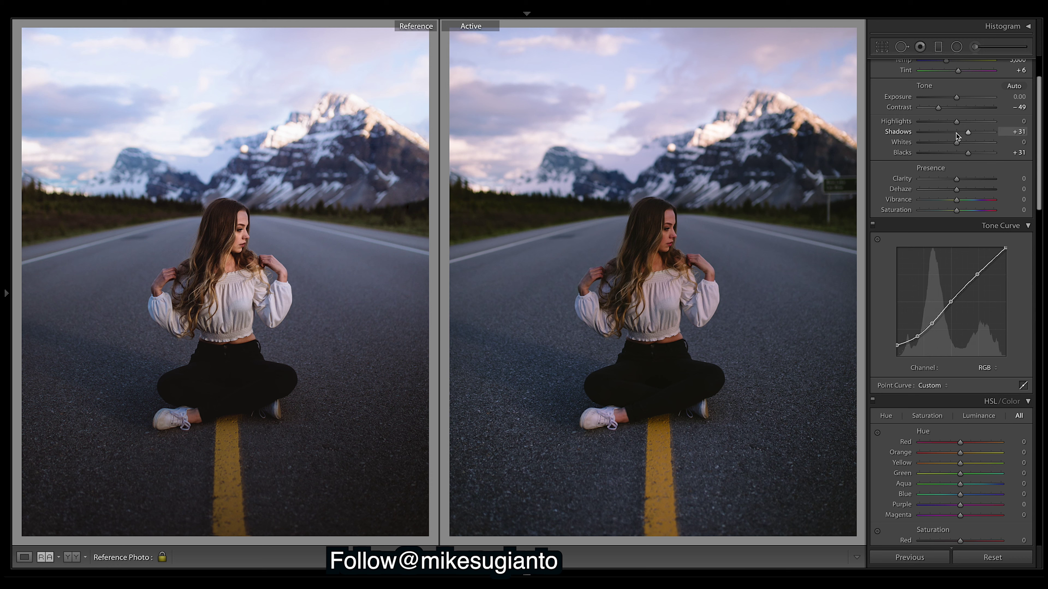
Restore Shadows to +31 after a reset, then view the Red, Green, Blue and RGB curves.
{"action": "double_click", "coordinate": [968, 132]}
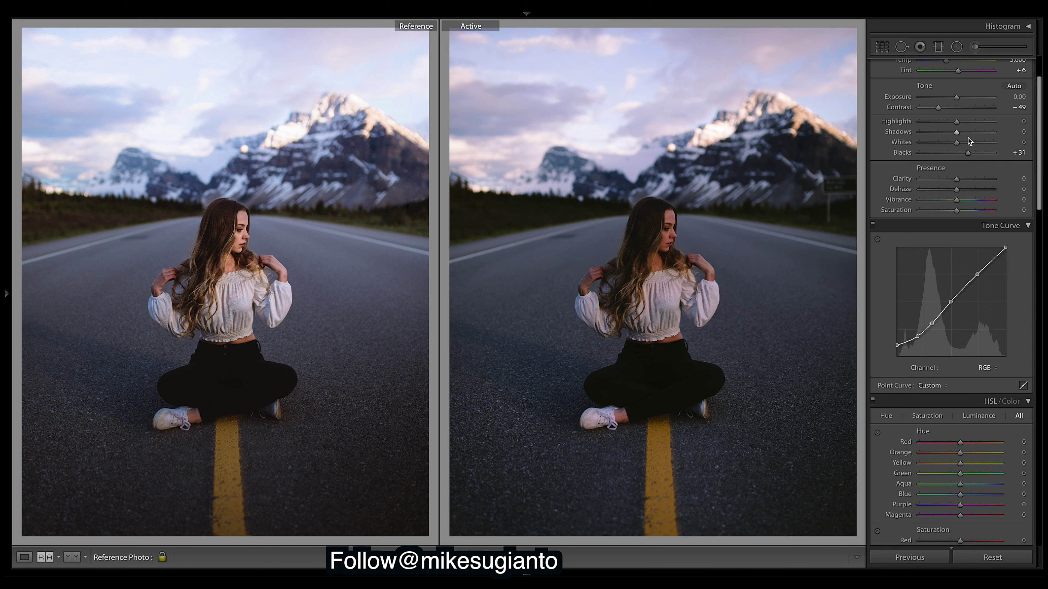
{"action": "key", "text": "ctrl+z"}
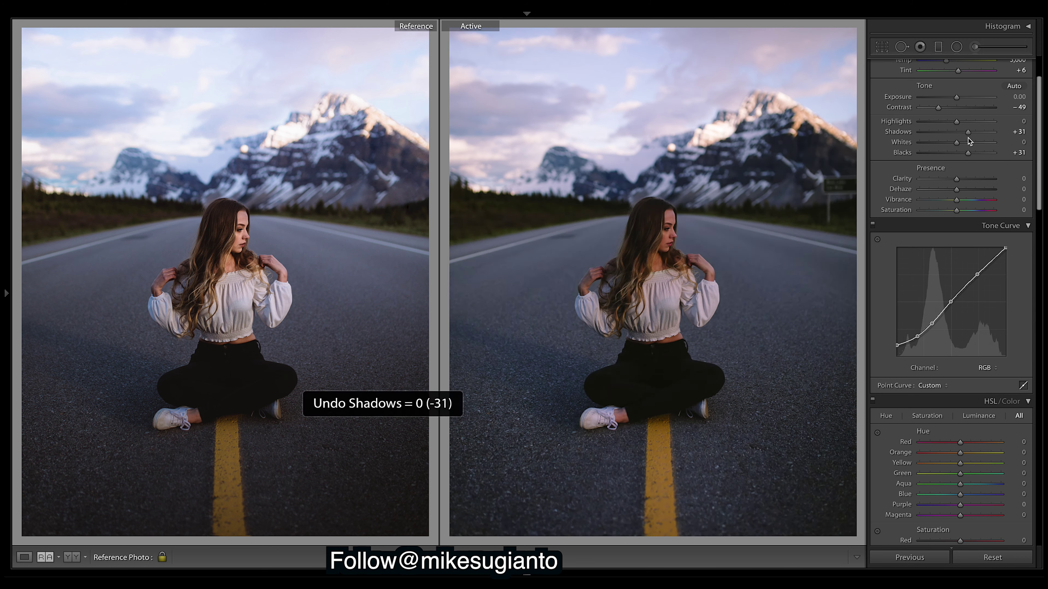
{"action": "left_click", "coordinate": [997, 369]}
{"action": "left_click", "coordinate": [997, 375]}
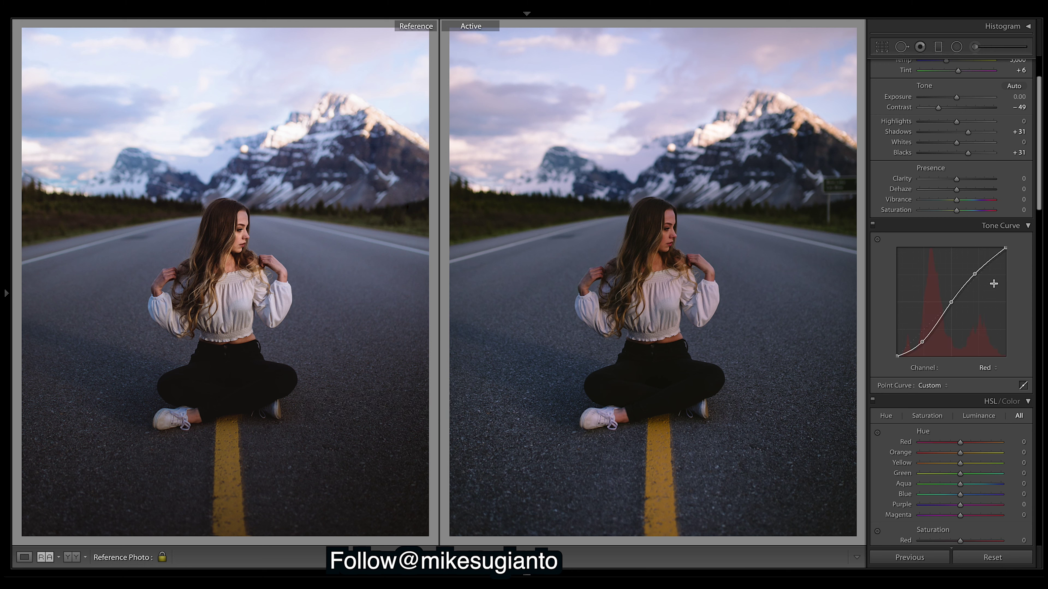
{"action": "left_click", "coordinate": [994, 367]}
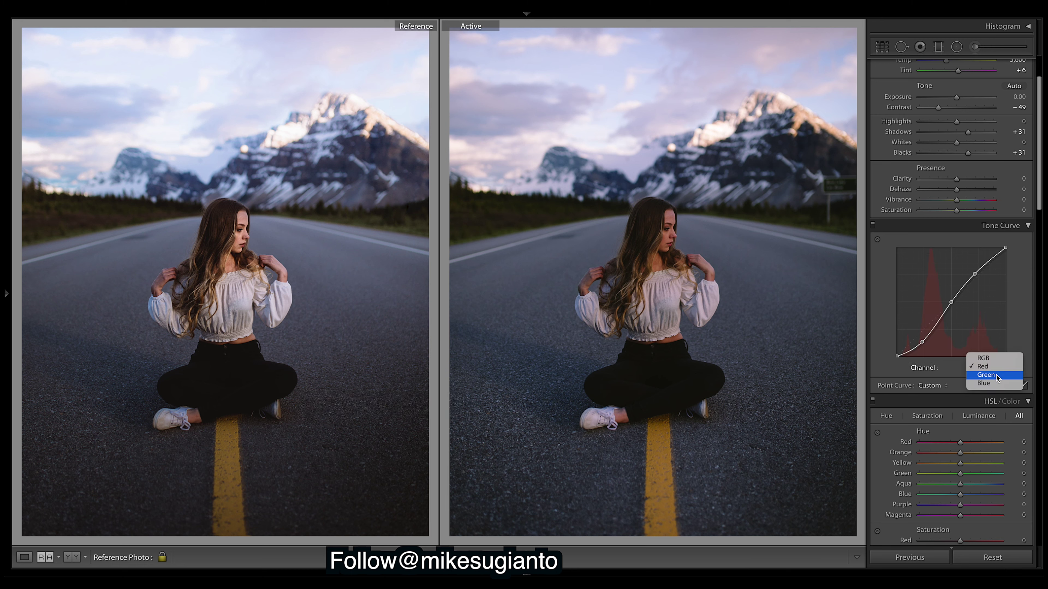
{"action": "left_click", "coordinate": [996, 376]}
{"action": "left_click", "coordinate": [1000, 368]}
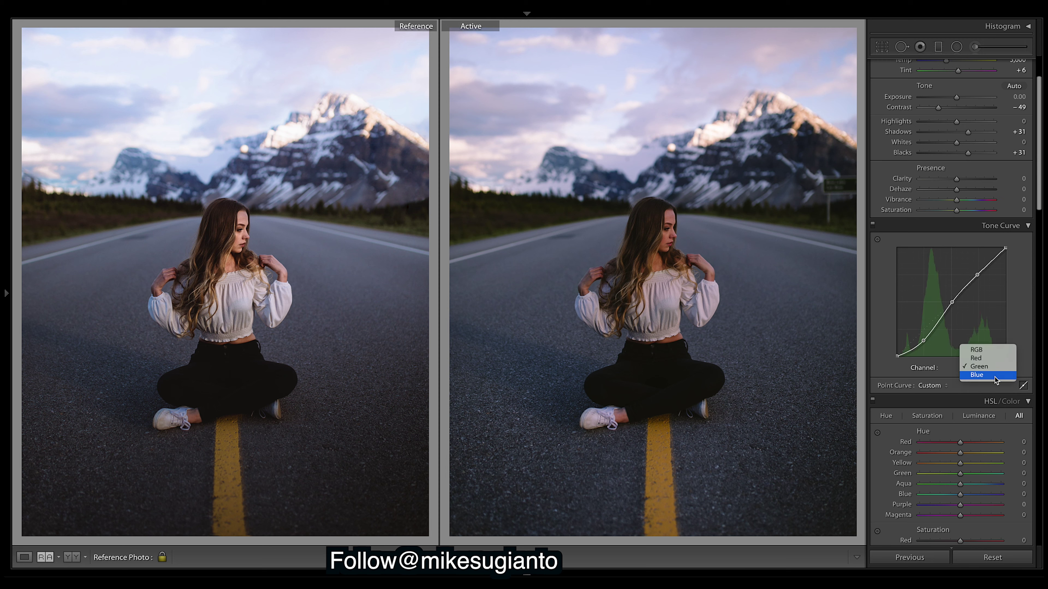
{"action": "left_click", "coordinate": [994, 377]}
{"action": "left_click", "coordinate": [991, 368]}
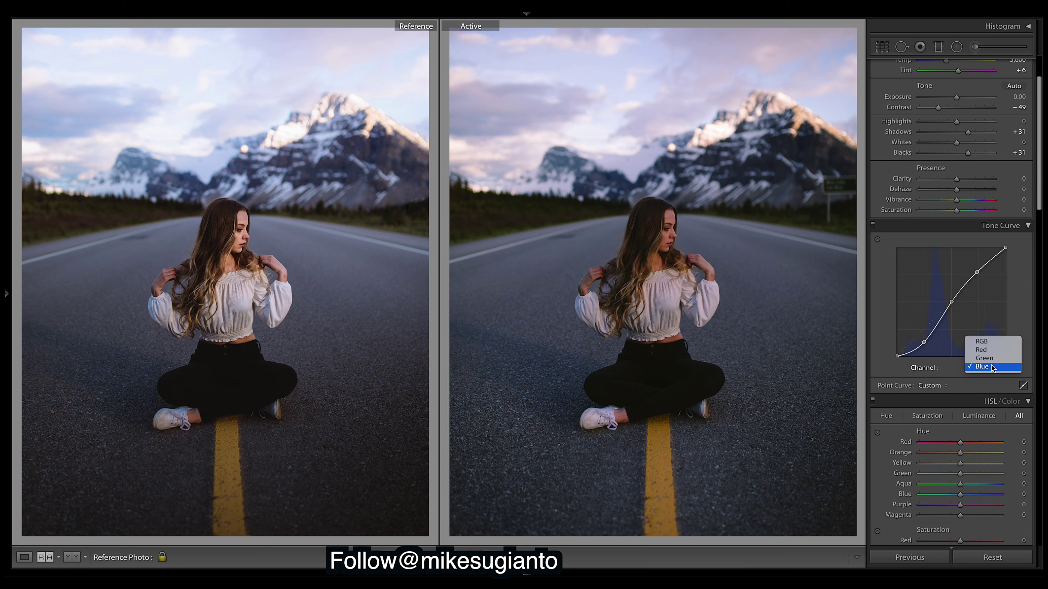
{"action": "left_click", "coordinate": [982, 341]}
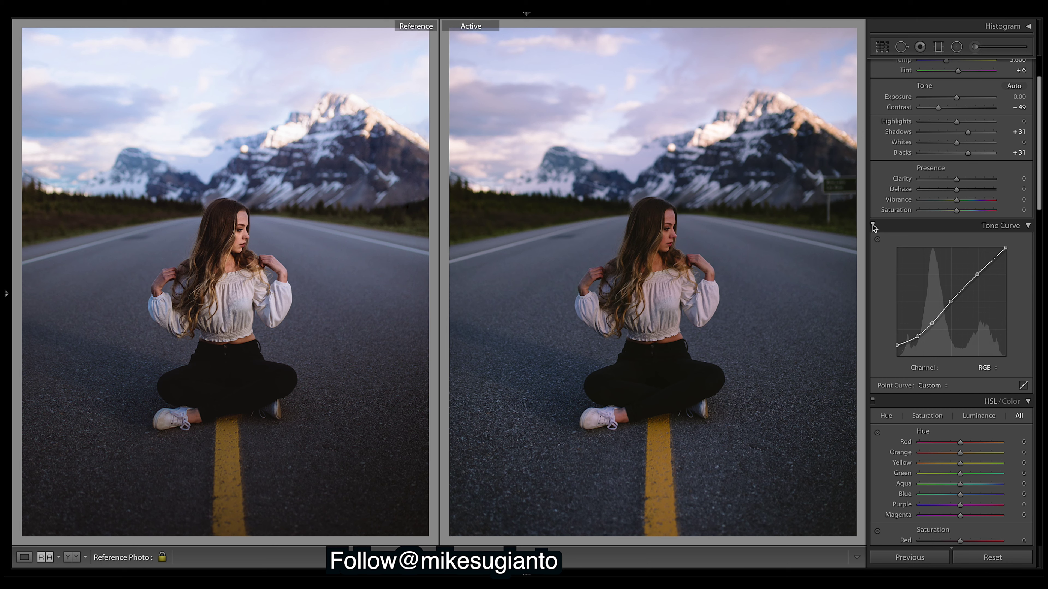
Toggle the Tone Curve off and on to compare, then check the Red curve and return to RGB.
{"action": "left_click", "coordinate": [872, 225]}
{"action": "left_click", "coordinate": [872, 226]}
{"action": "left_click", "coordinate": [988, 368]}
{"action": "left_click", "coordinate": [992, 374]}
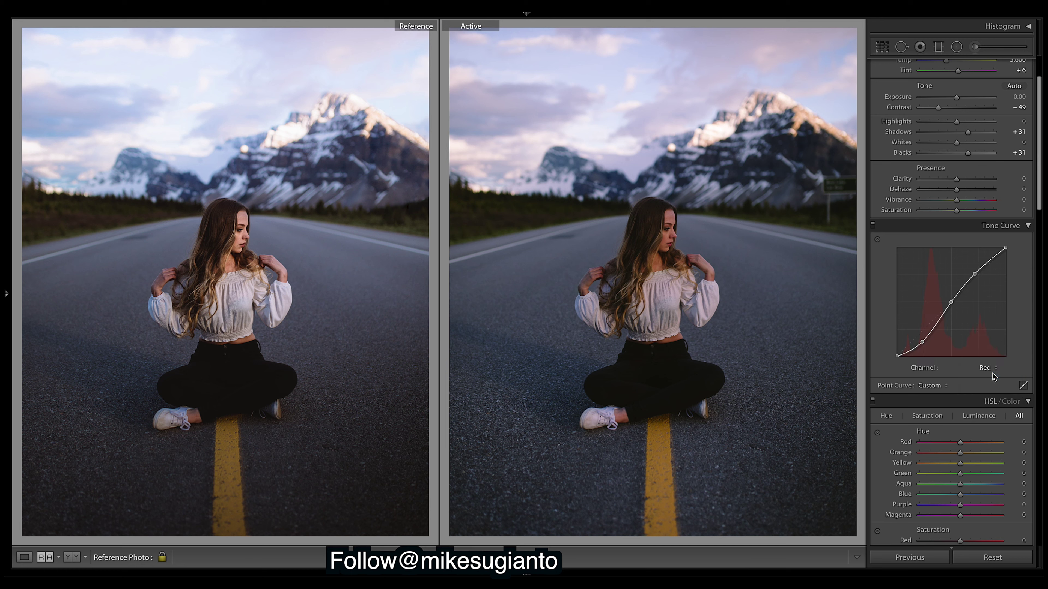
{"action": "left_click", "coordinate": [991, 359]}
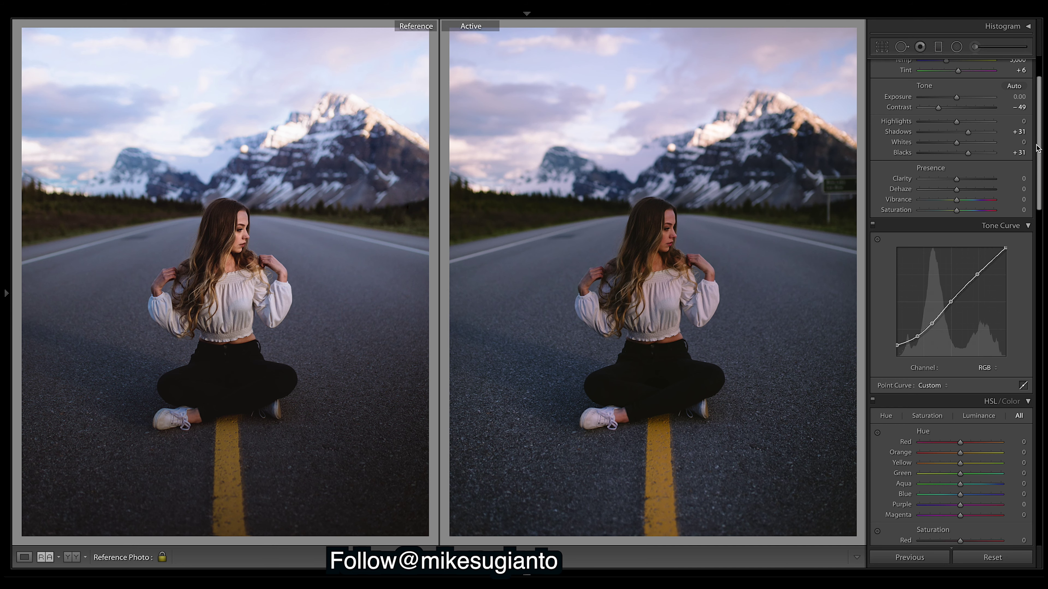
Pull Highlights to +12 and Whites to +27 on the active road portrait.
{"action": "scroll", "coordinate": [990, 140], "scroll_direction": "up", "scroll_amount": 3}
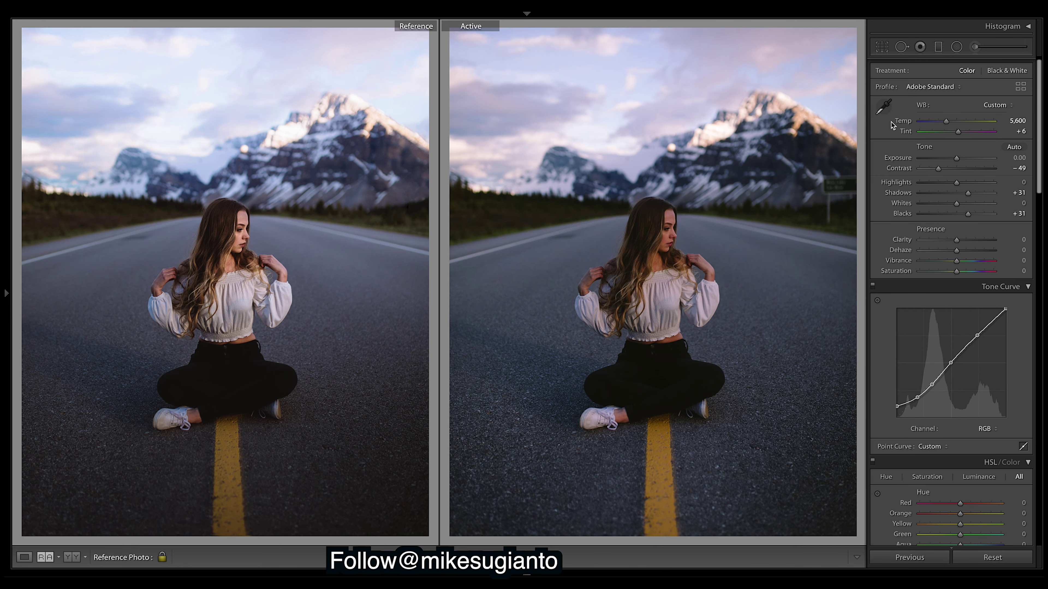
{"action": "left_click_drag", "start_coordinate": [956, 182], "coordinate": [972, 208]}
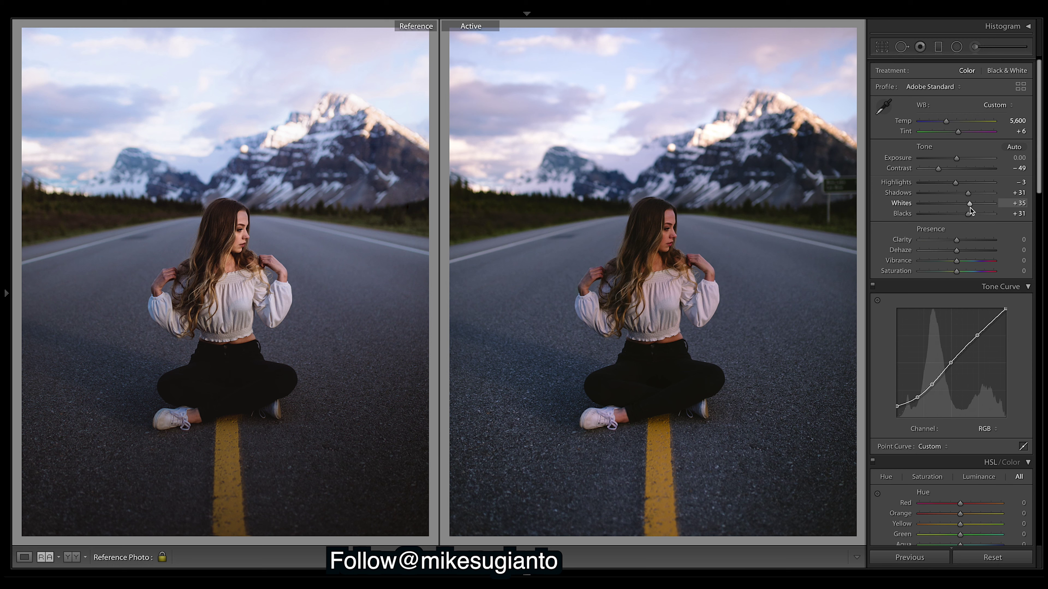
{"action": "left_click_drag", "start_coordinate": [967, 207], "coordinate": [960, 182]}
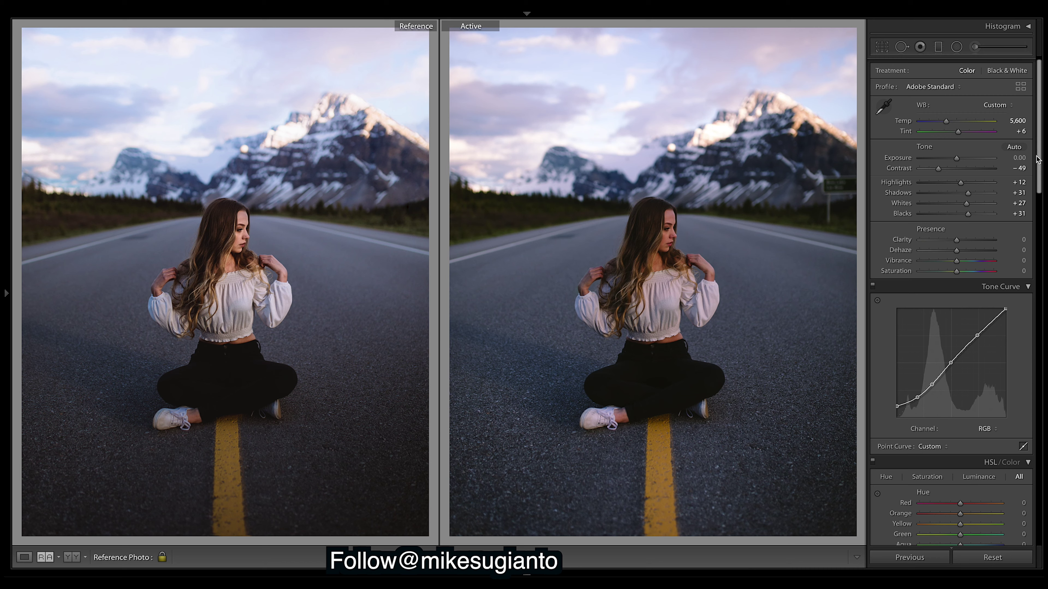
{"action": "left_click_drag", "start_coordinate": [1038, 149], "coordinate": [1038, 268]}
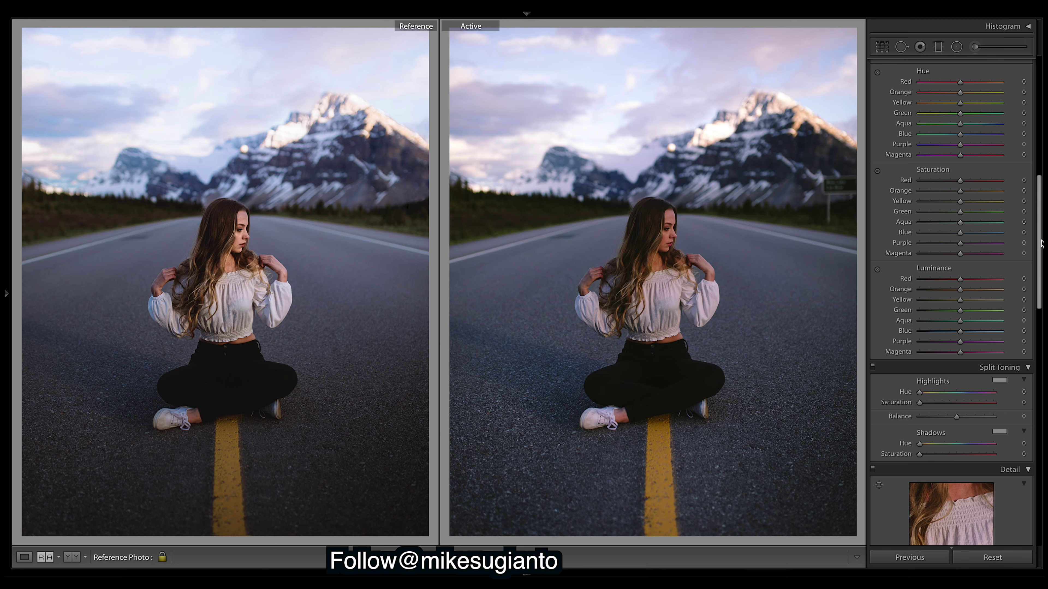
Give Split Toning highlights Hue 203 with Saturation 9, and shadows Saturation 4.
{"action": "left_click_drag", "start_coordinate": [1038, 243], "coordinate": [1042, 311]}
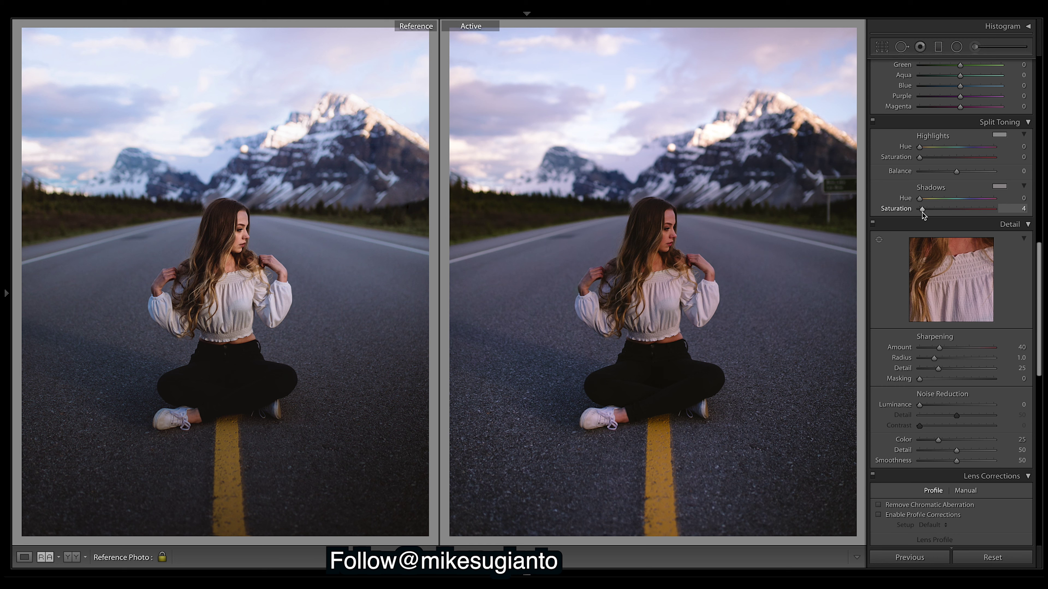
{"action": "left_click_drag", "start_coordinate": [919, 147], "coordinate": [964, 149]}
{"action": "left_click_drag", "start_coordinate": [1041, 276], "coordinate": [1042, 202]}
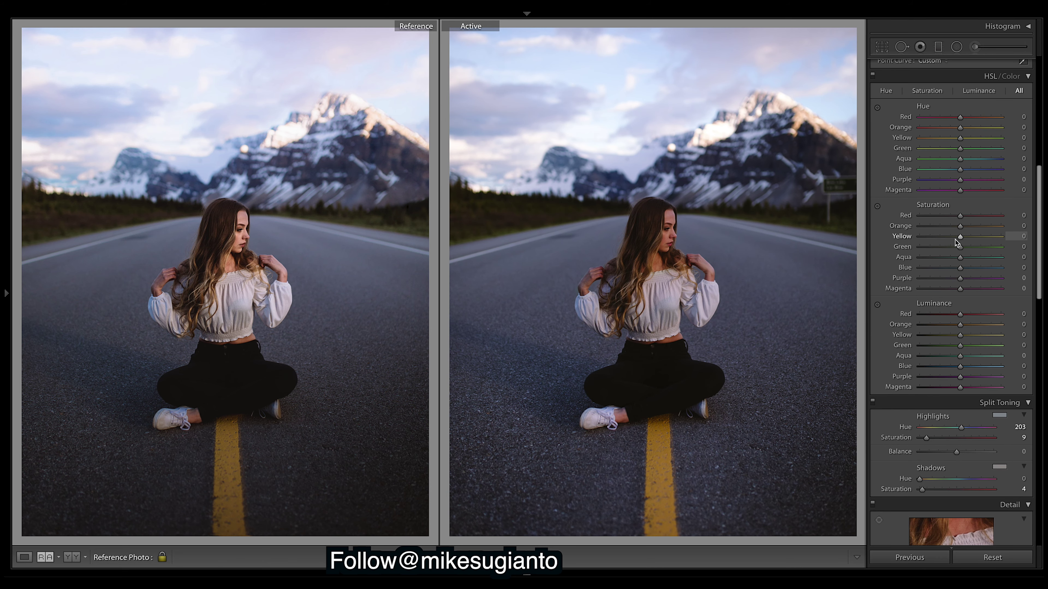
Cut Red, Orange and Yellow saturation to -12, -5, -26 and lift Yellow luminance to +26.
{"action": "mouse_move", "coordinate": [959, 238]}
{"action": "left_mouse_down"}
{"action": "mouse_move", "coordinate": [985, 241]}
{"action": "mouse_move", "coordinate": [956, 237]}
{"action": "left_mouse_up"}
{"action": "left_click_drag", "start_coordinate": [959, 217], "coordinate": [955, 217]}
{"action": "left_click_drag", "start_coordinate": [974, 336], "coordinate": [977, 336]}
Draw a graduated filter from the road upward over the lower photo, hiding the mask overlay.
{"action": "left_click", "coordinate": [937, 46]}
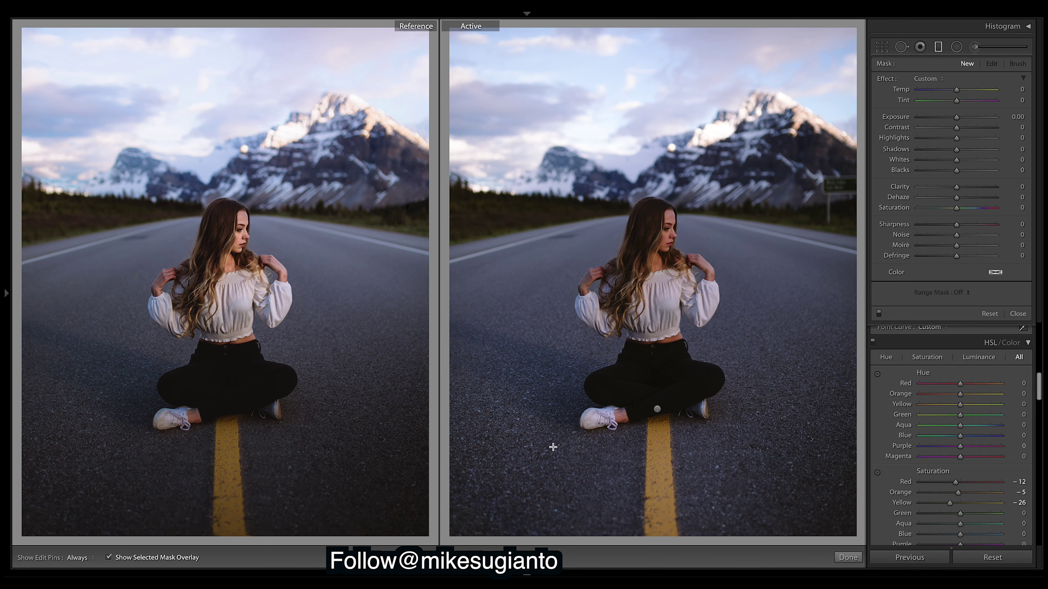
{"action": "left_click_drag", "start_coordinate": [660, 408], "coordinate": [656, 268]}
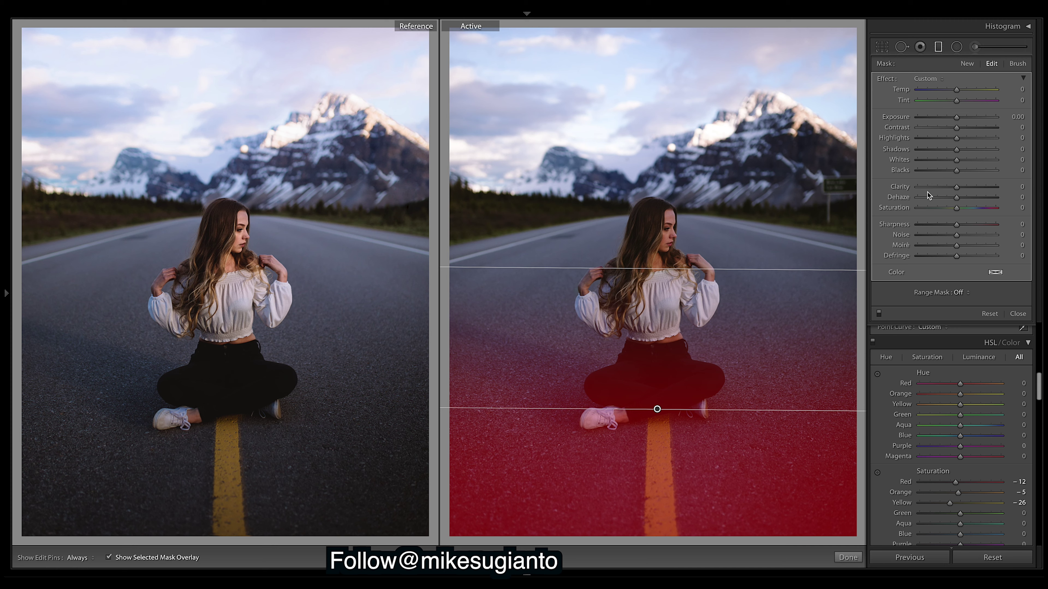
{"action": "mouse_move", "coordinate": [106, 574]}
{"action": "left_click", "coordinate": [109, 557]}
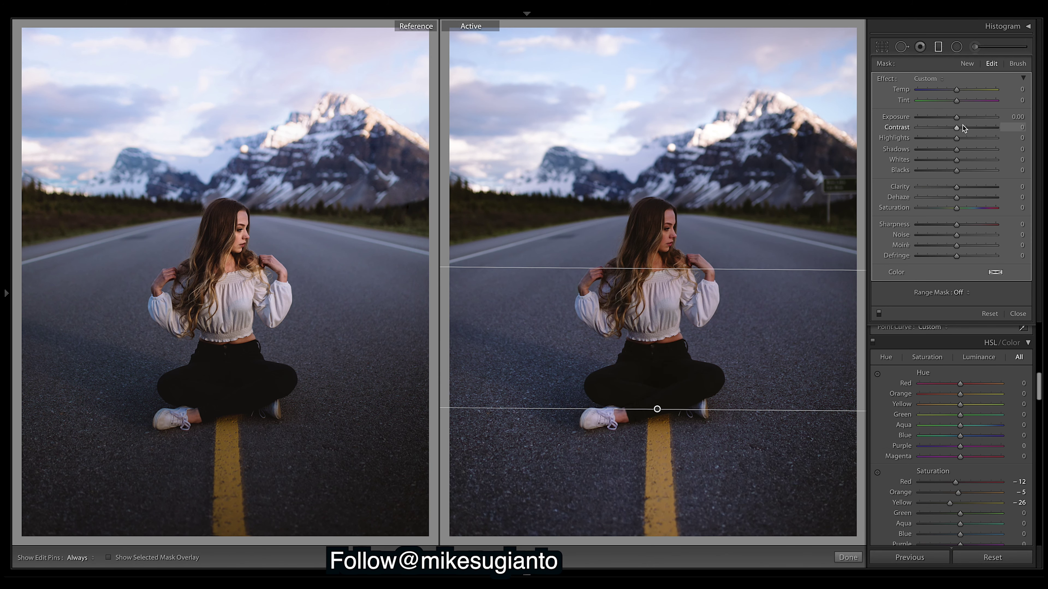
Set the gradient's Shadows to -29 and Highlights to -60, then finish with Done.
{"action": "left_click_drag", "start_coordinate": [928, 149], "coordinate": [940, 152]}
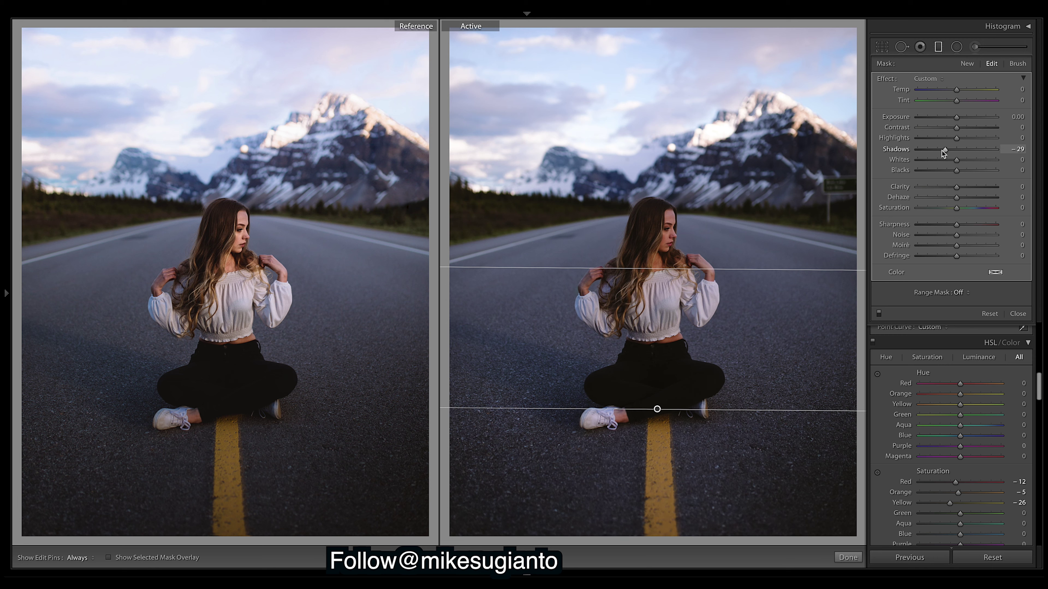
{"action": "left_click_drag", "start_coordinate": [941, 150], "coordinate": [929, 150]}
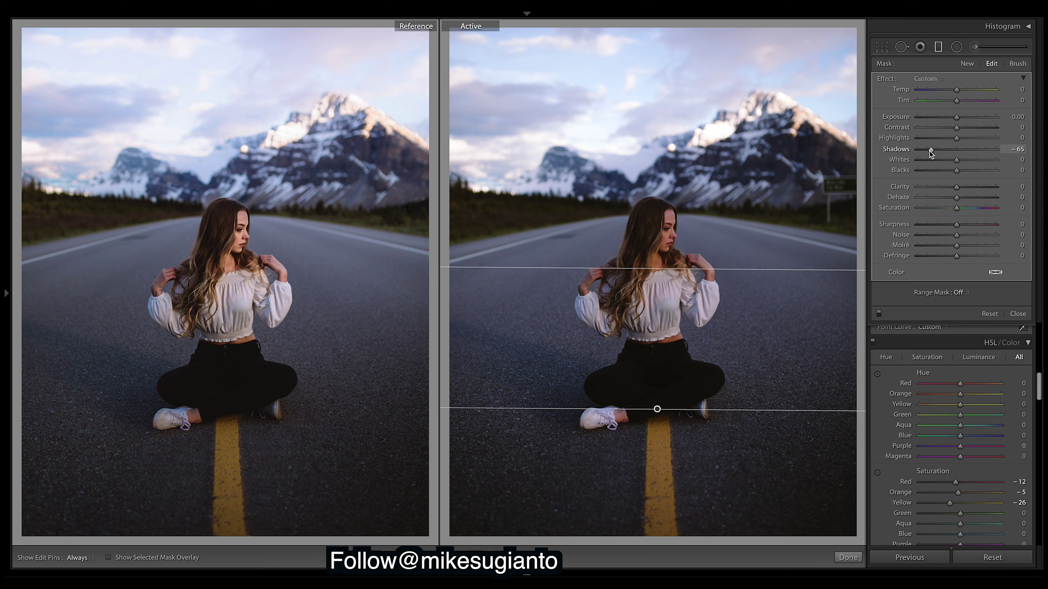
{"action": "key", "text": "ctrl+z"}
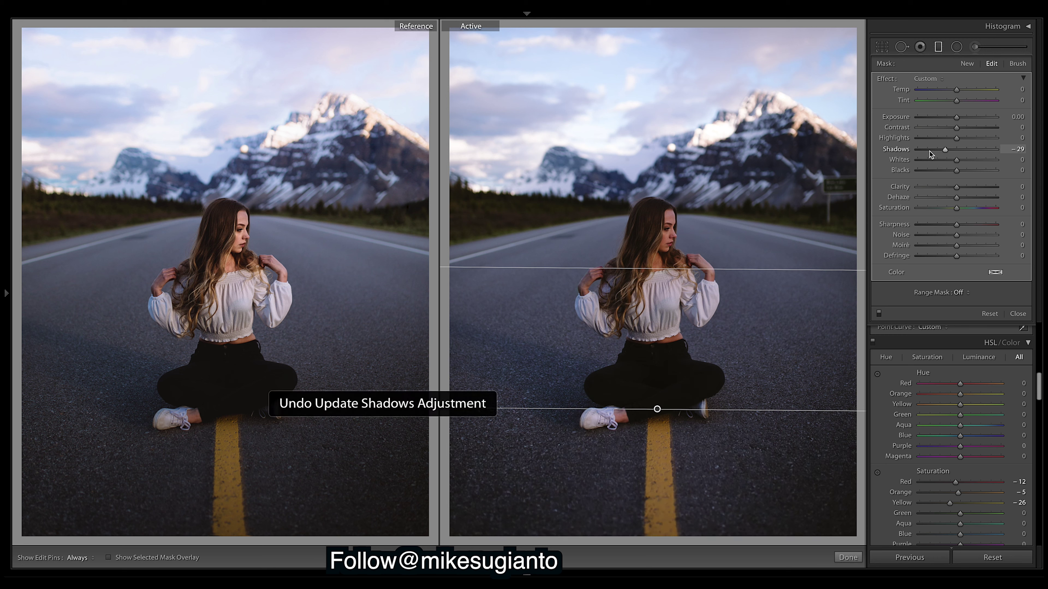
{"action": "mouse_move", "coordinate": [942, 137]}
{"action": "left_mouse_down"}
{"action": "mouse_move", "coordinate": [925, 137]}
{"action": "mouse_move", "coordinate": [934, 139]}
{"action": "left_mouse_up"}
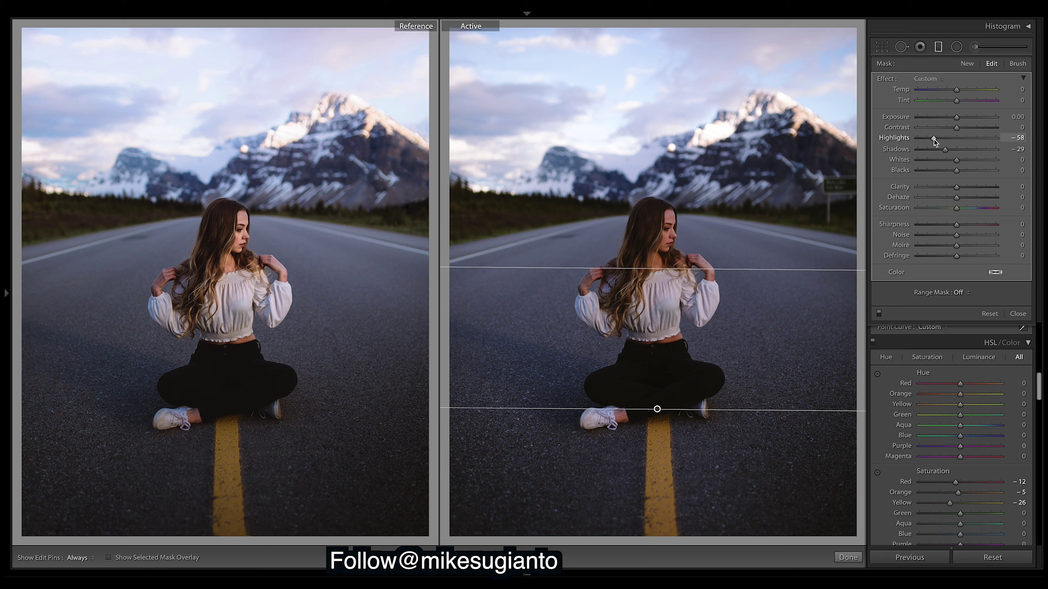
{"action": "left_click_drag", "start_coordinate": [934, 139], "coordinate": [934, 140]}
{"action": "left_click", "coordinate": [850, 556]}
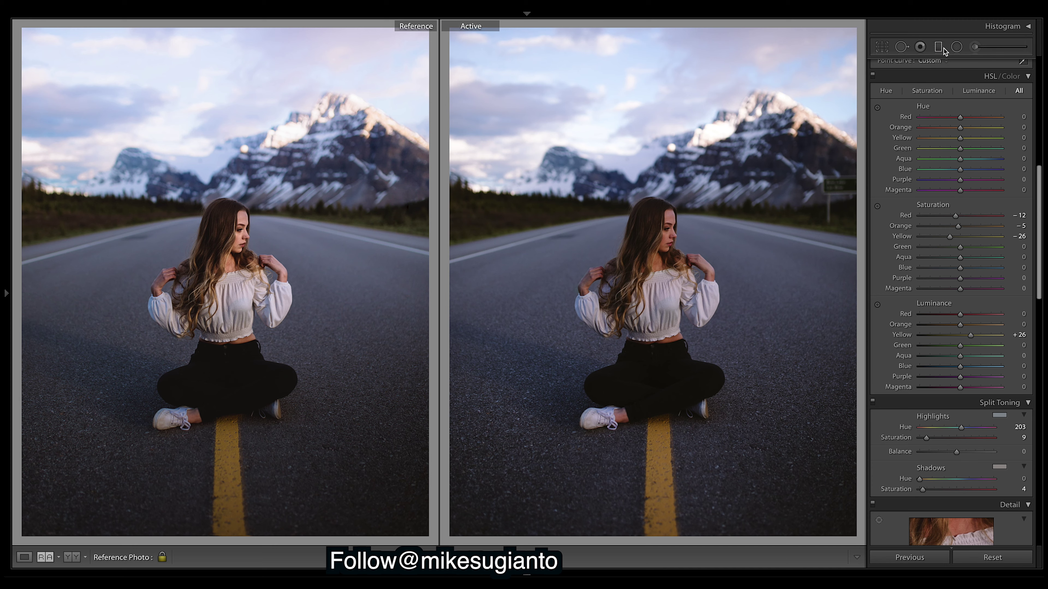
Select the right-hand radial filter on the subject and set its Exposure to +0.38.
{"action": "left_click", "coordinate": [956, 47]}
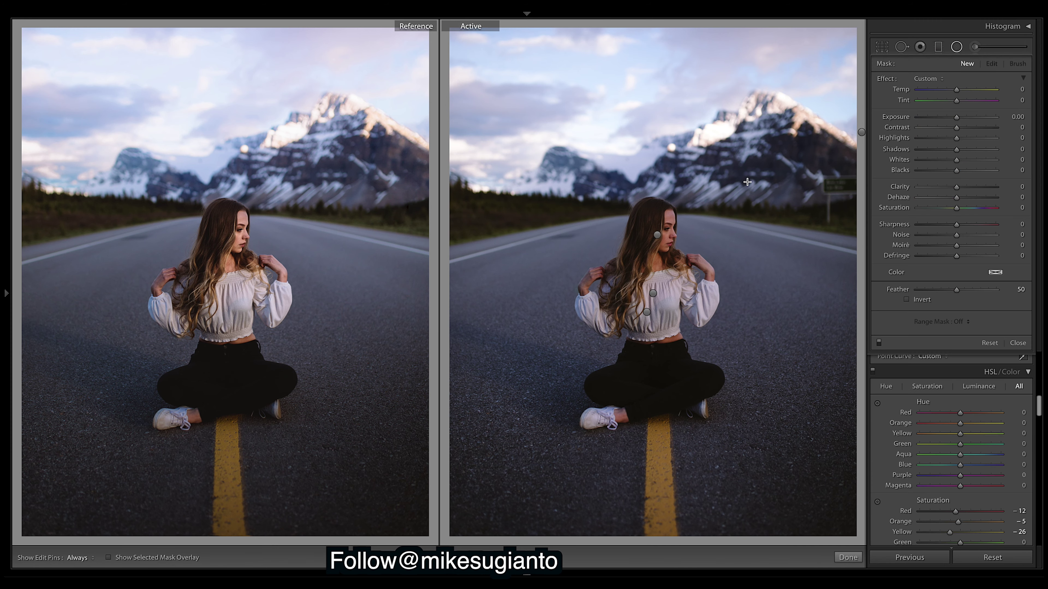
{"action": "left_click", "coordinate": [658, 234]}
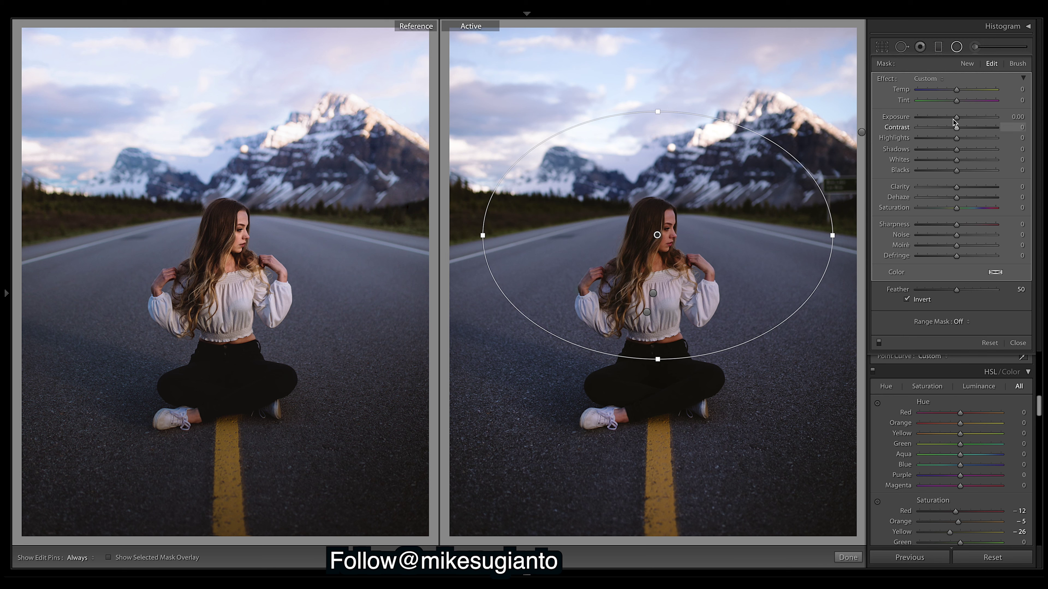
{"action": "left_click_drag", "start_coordinate": [958, 117], "coordinate": [959, 118]}
{"action": "left_click", "coordinate": [848, 557]}
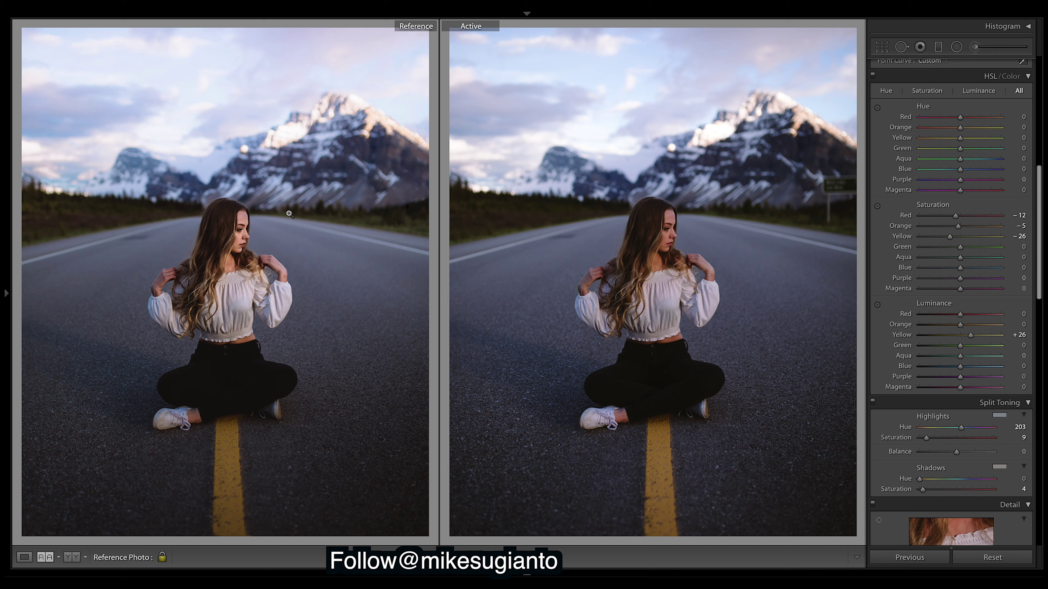
{"action": "left_click", "coordinate": [956, 47]}
{"action": "left_click", "coordinate": [861, 132]}
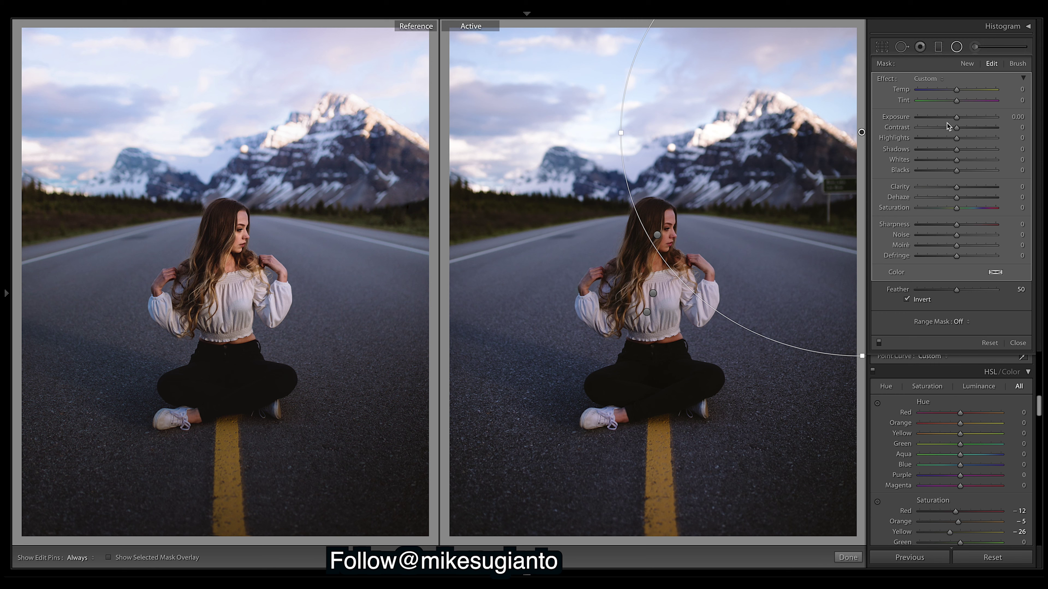
{"action": "left_click_drag", "start_coordinate": [955, 119], "coordinate": [960, 120]}
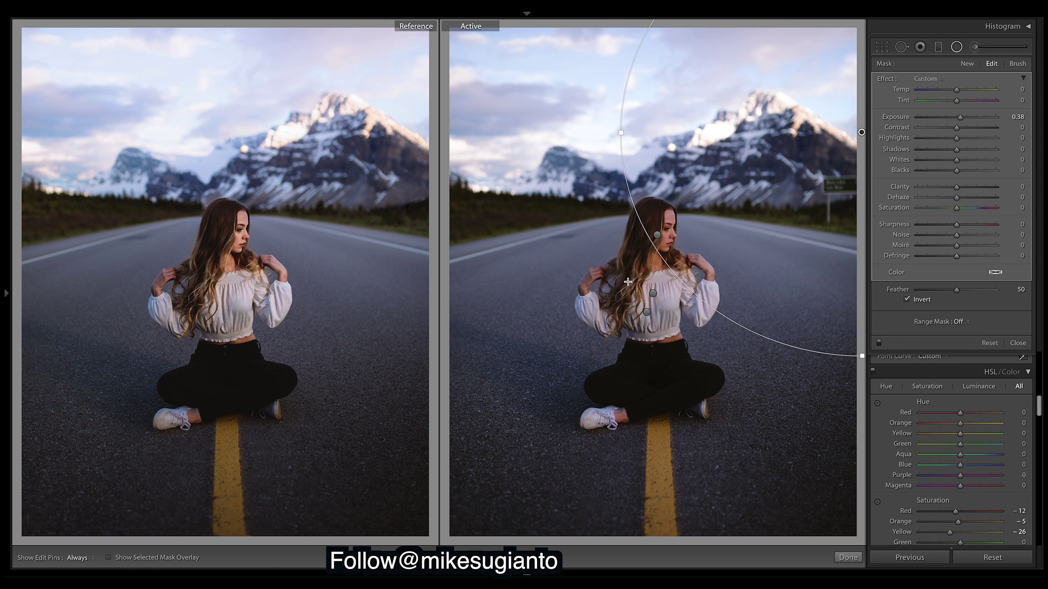
{"action": "mouse_move", "coordinate": [652, 295]}
Raise Clarity to about 14 in the girl's radial filter after checking its mask overlay.
{"action": "left_click", "coordinate": [652, 293]}
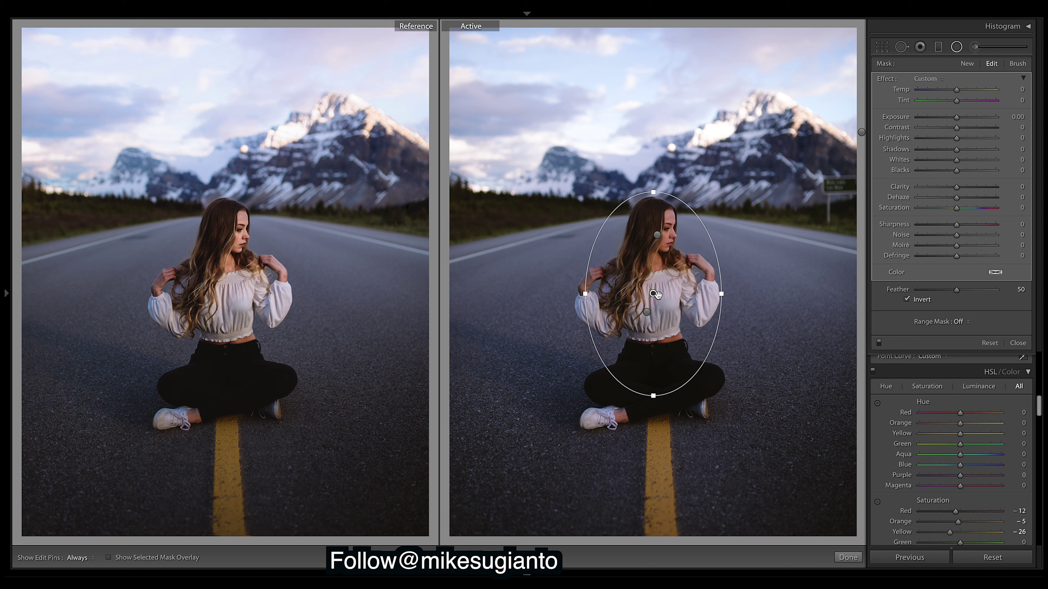
{"action": "left_click", "coordinate": [108, 558]}
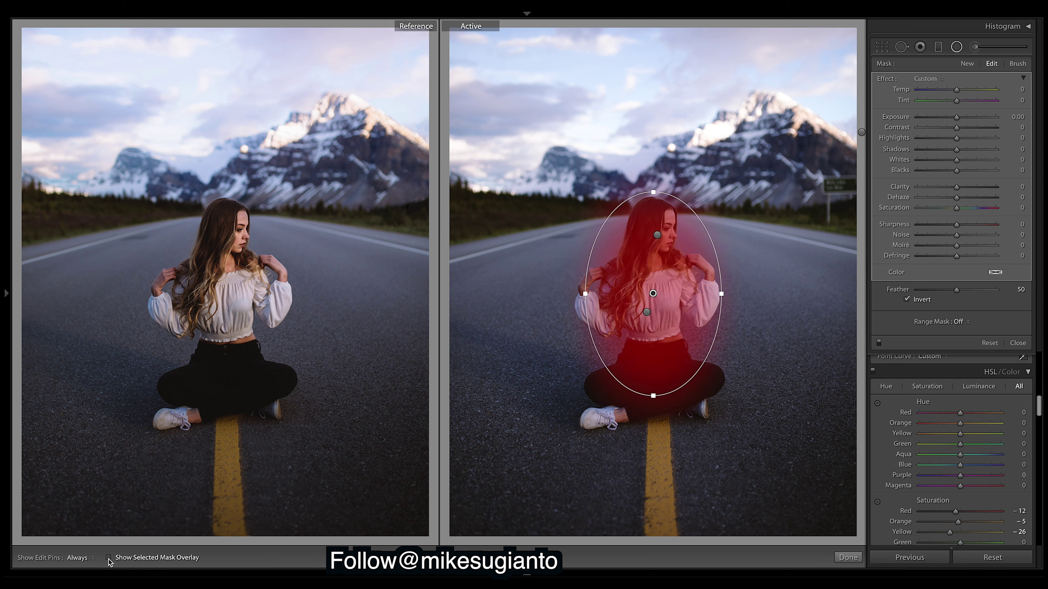
{"action": "left_click", "coordinate": [108, 558]}
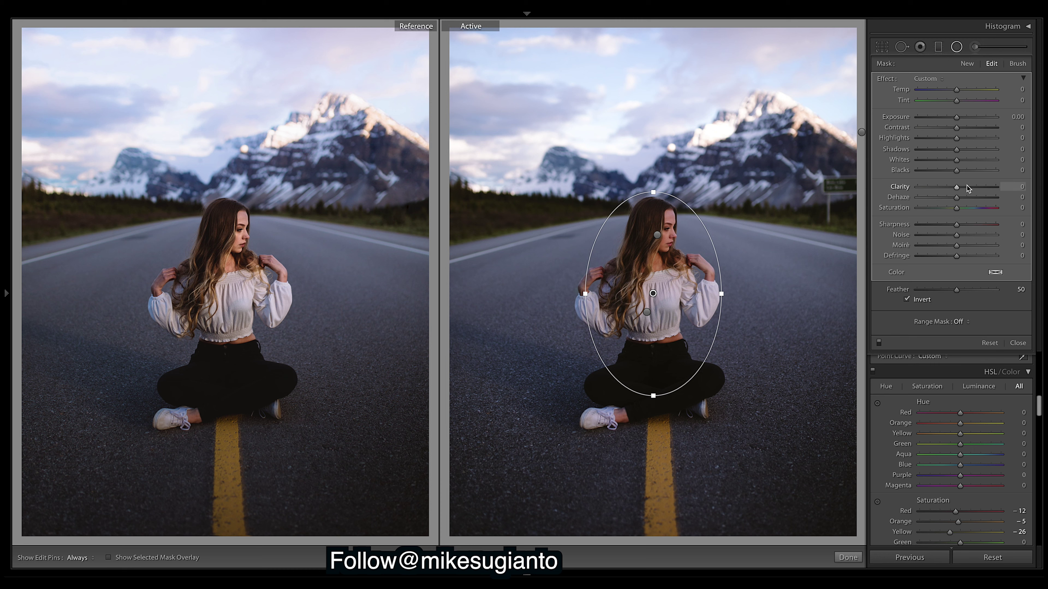
{"action": "left_click_drag", "start_coordinate": [966, 187], "coordinate": [964, 188]}
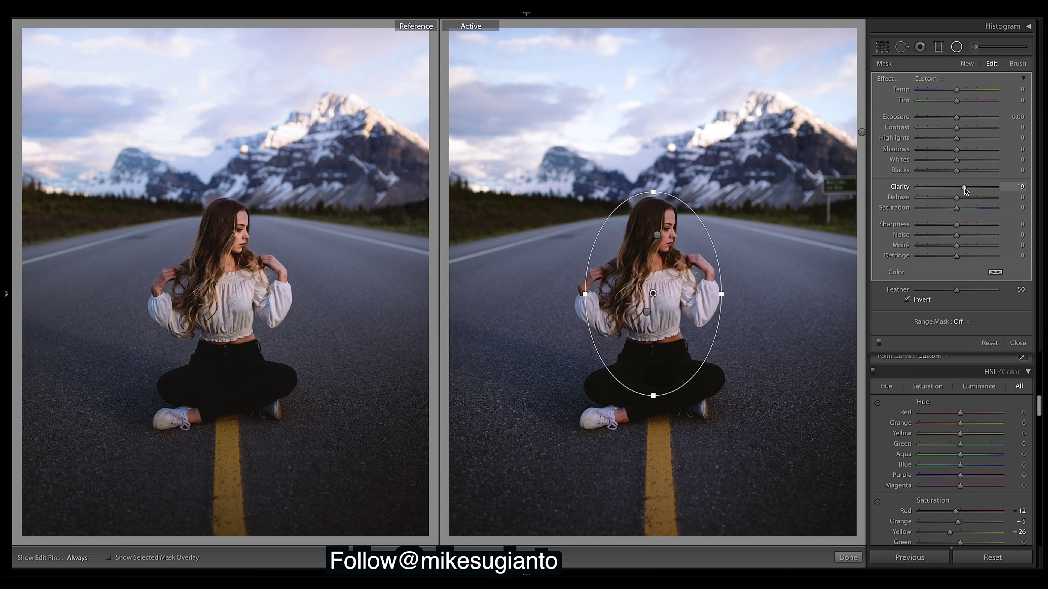
{"action": "left_click_drag", "start_coordinate": [963, 188], "coordinate": [962, 188]}
{"action": "left_click", "coordinate": [646, 312]}
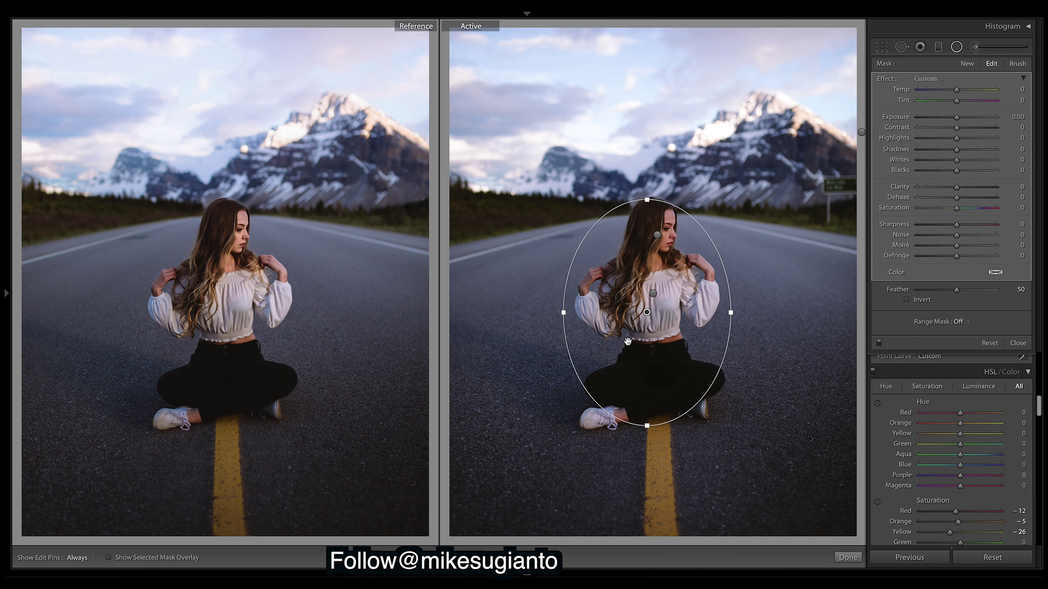
Check the larger radial filter's mask and set its Clarity to −20.
{"action": "left_click", "coordinate": [109, 557]}
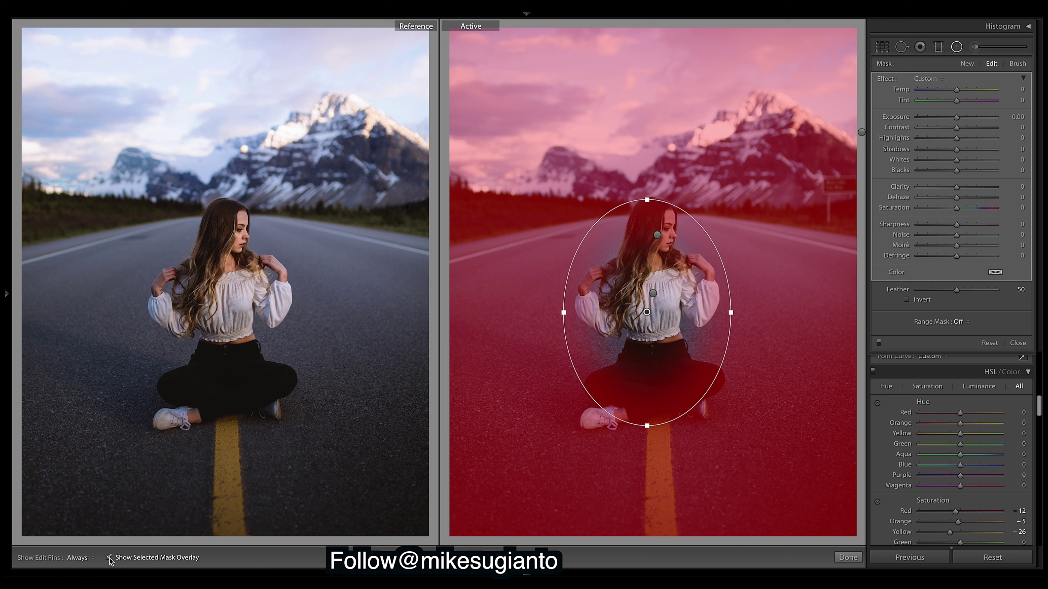
{"action": "left_click", "coordinate": [109, 557]}
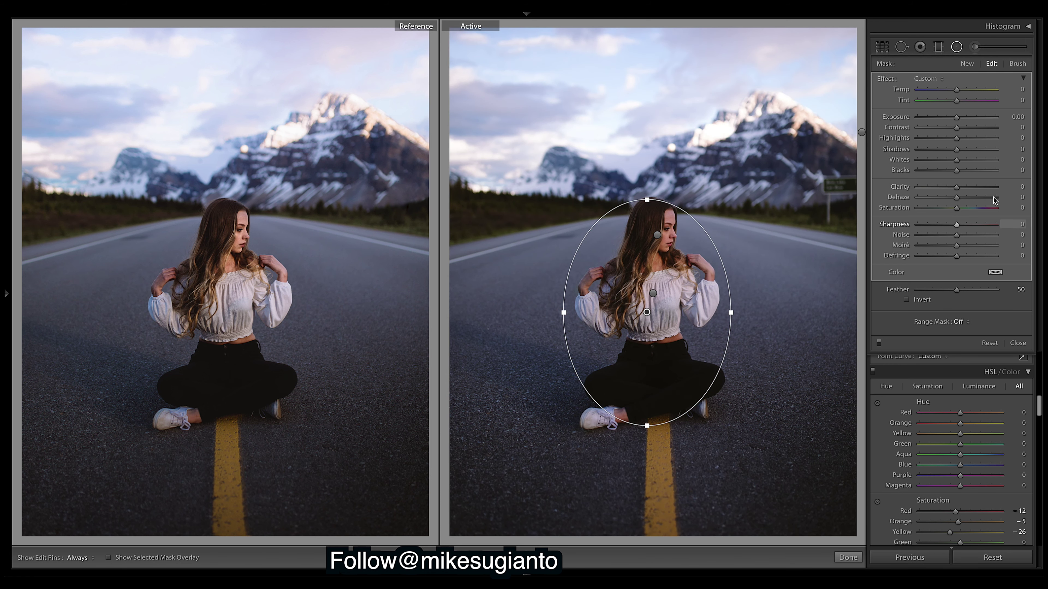
{"action": "mouse_move", "coordinate": [957, 187]}
{"action": "left_mouse_down"}
{"action": "mouse_move", "coordinate": [896, 194]}
{"action": "mouse_move", "coordinate": [949, 189]}
{"action": "left_mouse_up"}
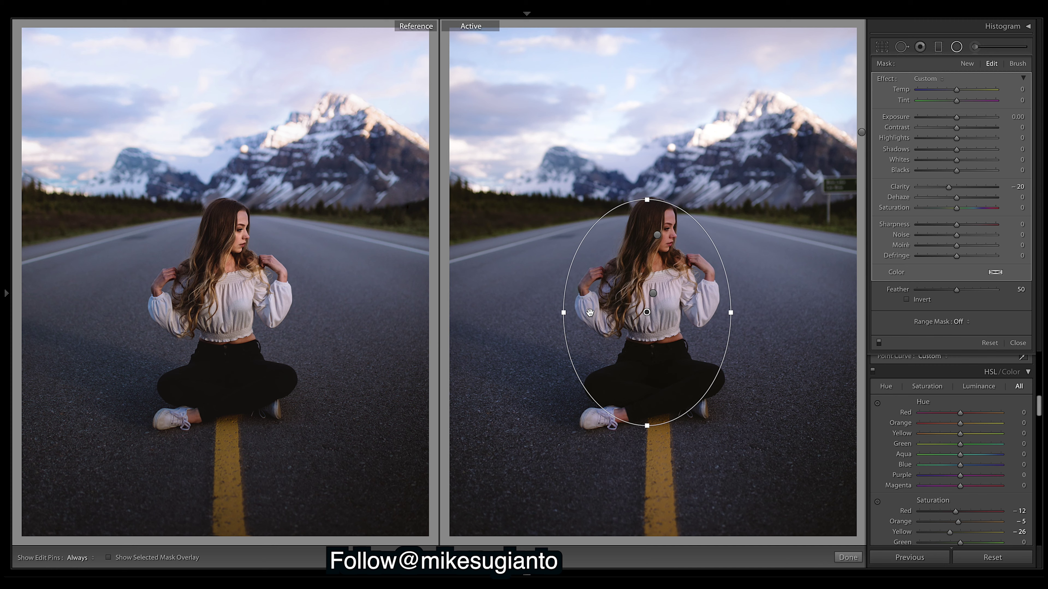
Finish the radial filters and shift the Orange hue to +13 in HSL.
{"action": "left_click", "coordinate": [848, 557]}
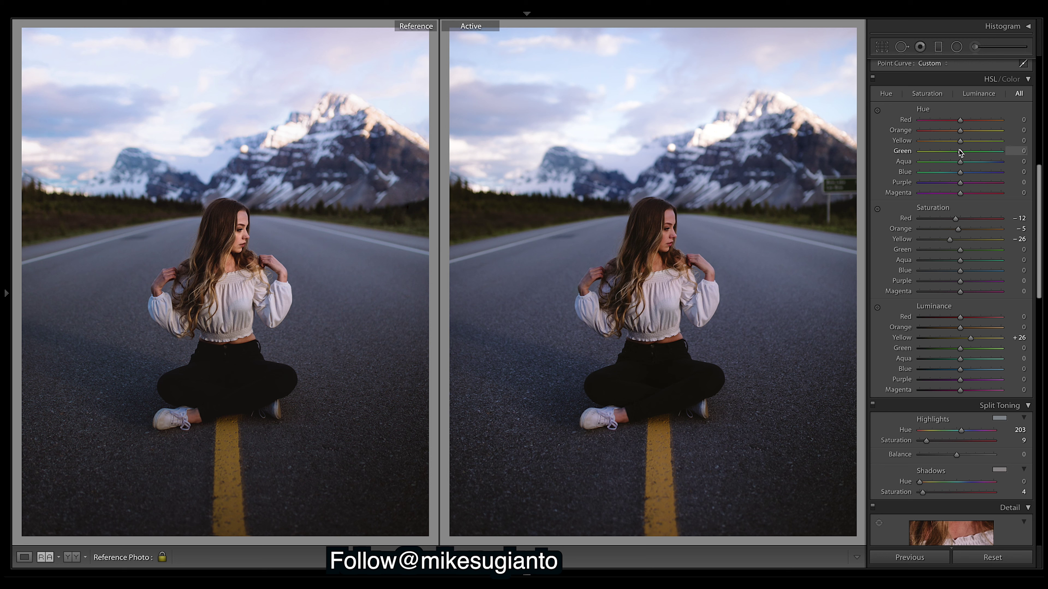
{"action": "left_click_drag", "start_coordinate": [960, 131], "coordinate": [957, 133]}
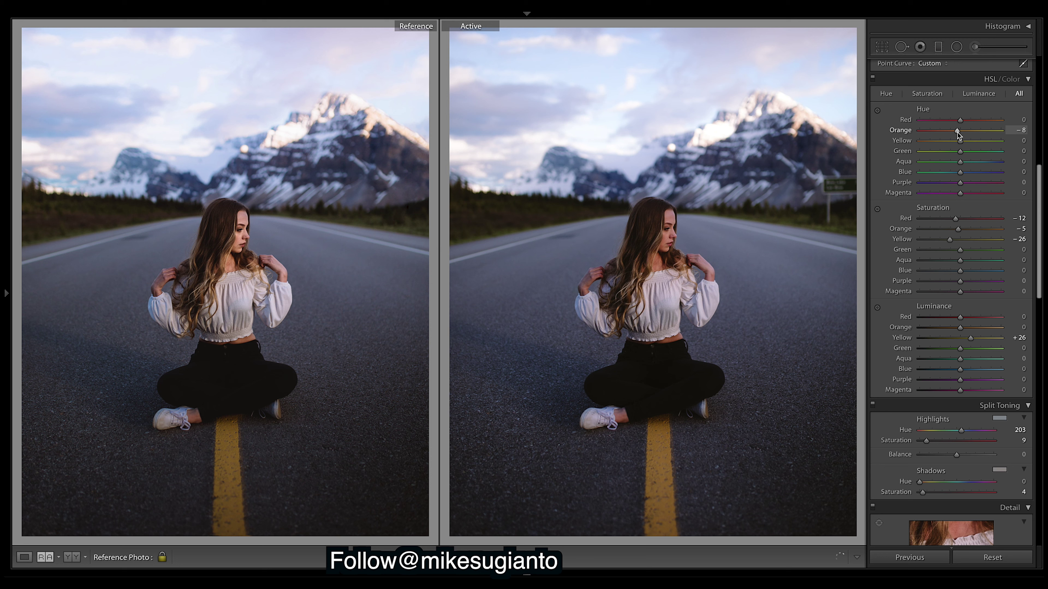
{"action": "double_click", "coordinate": [957, 132]}
{"action": "left_click_drag", "start_coordinate": [961, 131], "coordinate": [967, 133]}
Test the Green hue range, reset it, then set it slightly negative to −3.
{"action": "left_click_drag", "start_coordinate": [960, 153], "coordinate": [891, 198]}
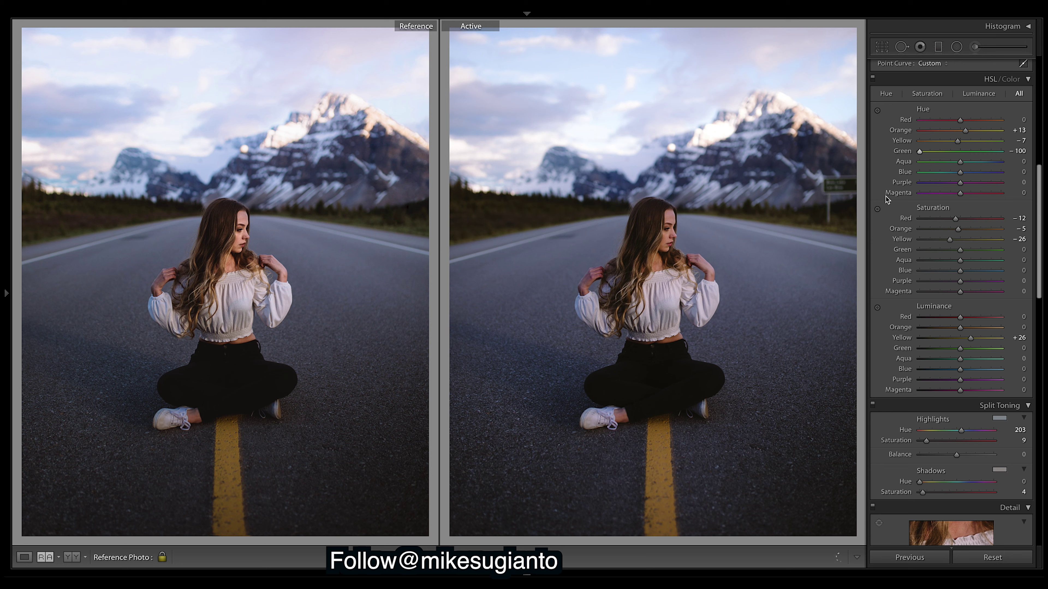
{"action": "double_click", "coordinate": [919, 151]}
{"action": "left_click_drag", "start_coordinate": [959, 151], "coordinate": [958, 155]}
Try out the Aqua hue range and settle it at −100.
{"action": "left_click_drag", "start_coordinate": [960, 162], "coordinate": [1000, 161]}
{"action": "left_click_drag", "start_coordinate": [919, 161], "coordinate": [844, 174]}
{"action": "left_click_drag", "start_coordinate": [919, 162], "coordinate": [959, 161]}
{"action": "left_click_drag", "start_coordinate": [959, 162], "coordinate": [892, 167]}
Set Blue saturation to −13, Red luminance to +10 and Orange luminance to −9.
{"action": "left_click_drag", "start_coordinate": [961, 271], "coordinate": [955, 272]}
{"action": "left_click_drag", "start_coordinate": [1016, 316], "coordinate": [965, 319]}
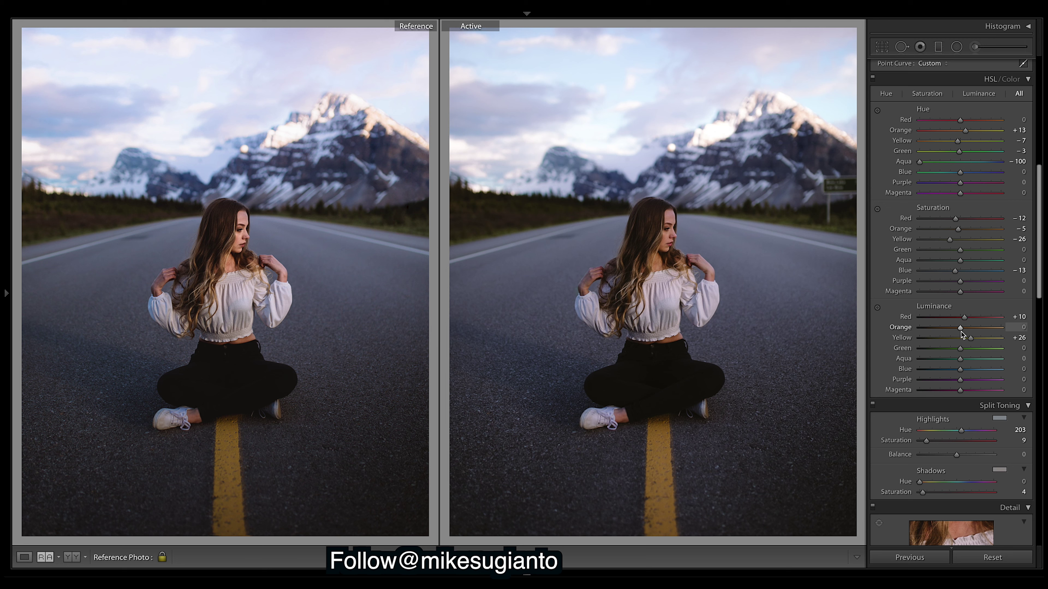
{"action": "left_click_drag", "start_coordinate": [961, 330], "coordinate": [957, 330]}
{"action": "left_click_drag", "start_coordinate": [958, 328], "coordinate": [957, 328]}
Set Sharpening Amount to 50 and Masking to 92, previewing the edge mask with Alt.
{"action": "scroll", "coordinate": [1038, 252], "scroll_direction": "down", "scroll_amount": 5}
{"action": "scroll", "coordinate": [1039, 337], "scroll_direction": "down", "scroll_amount": 2}
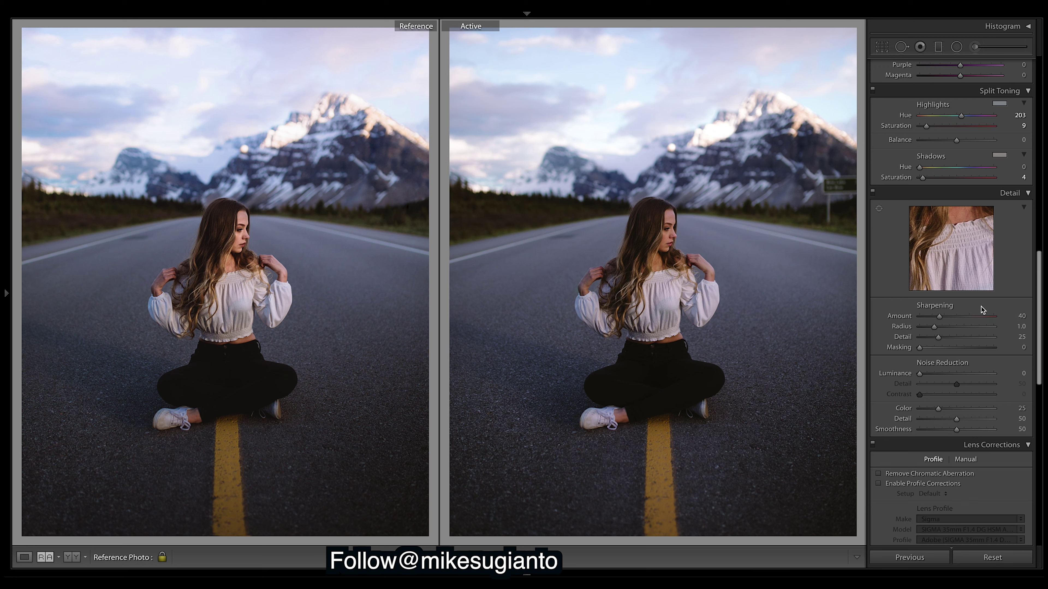
{"action": "left_click_drag", "start_coordinate": [939, 317], "coordinate": [944, 320]}
{"action": "left_click_drag", "start_coordinate": [920, 347], "coordinate": [989, 349]}
{"action": "key", "text": "alt"}
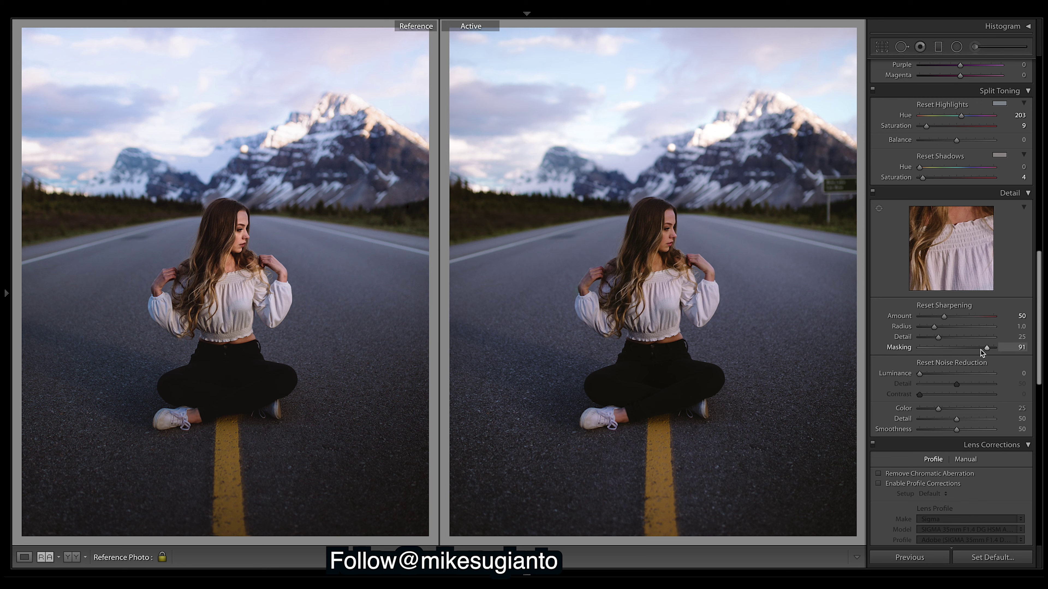
{"action": "left_click_drag", "start_coordinate": [986, 349], "coordinate": [987, 350]}
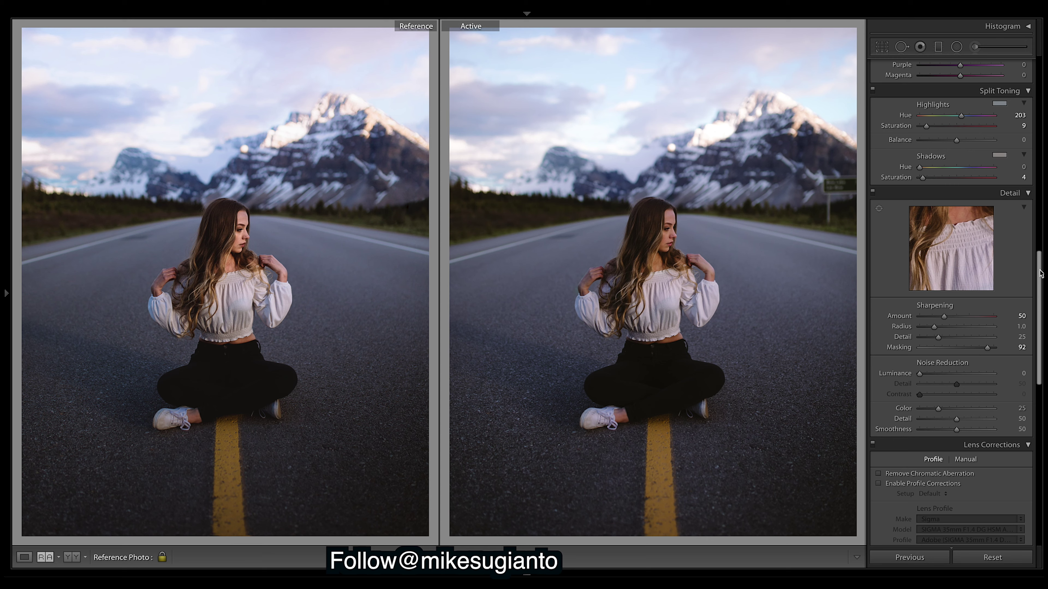
Add light film grain in the Effects panel with an Amount of about 3.
{"action": "scroll", "coordinate": [1039, 272], "scroll_direction": "down", "scroll_amount": 10}
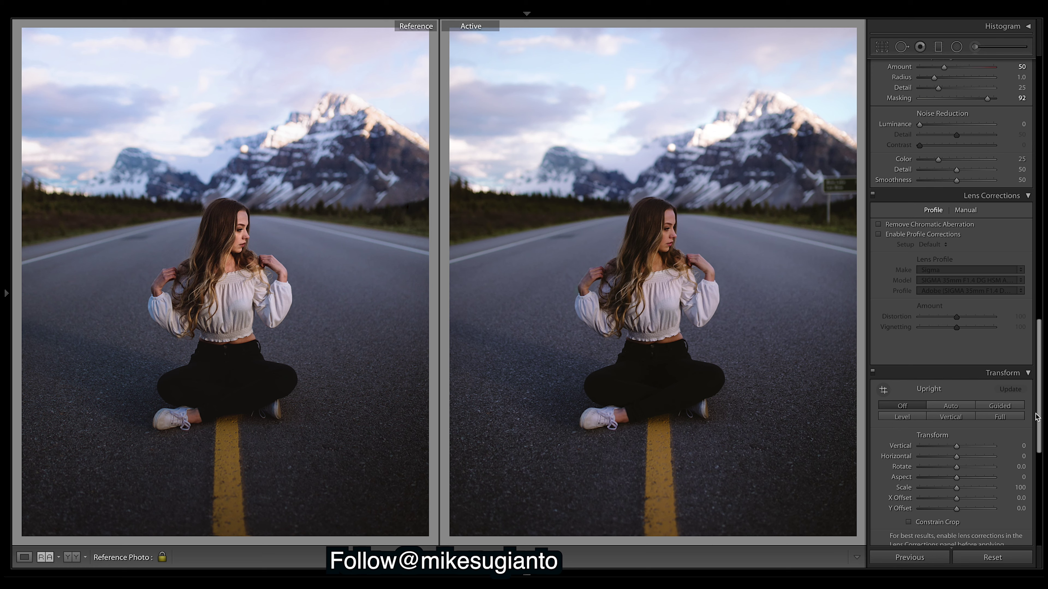
{"action": "scroll", "coordinate": [1036, 393], "scroll_direction": "down", "scroll_amount": 10}
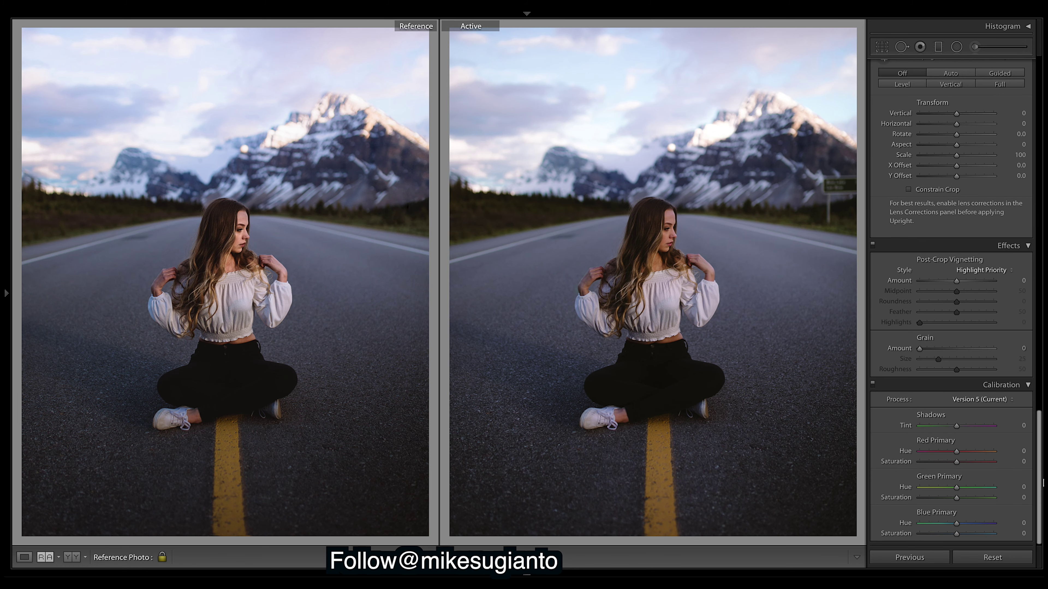
{"action": "left_click_drag", "start_coordinate": [918, 348], "coordinate": [921, 349]}
{"action": "left_click_drag", "start_coordinate": [1042, 458], "coordinate": [1041, 79]}
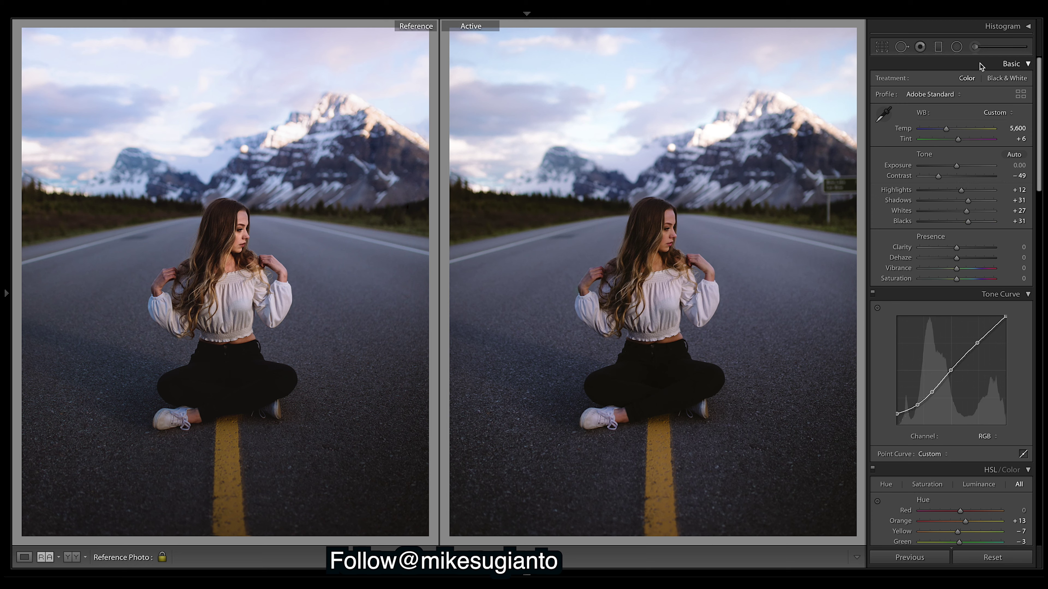
Select the hair brush mask, check its overlay, and lift its Shadows to +30.
{"action": "left_click", "coordinate": [975, 46]}
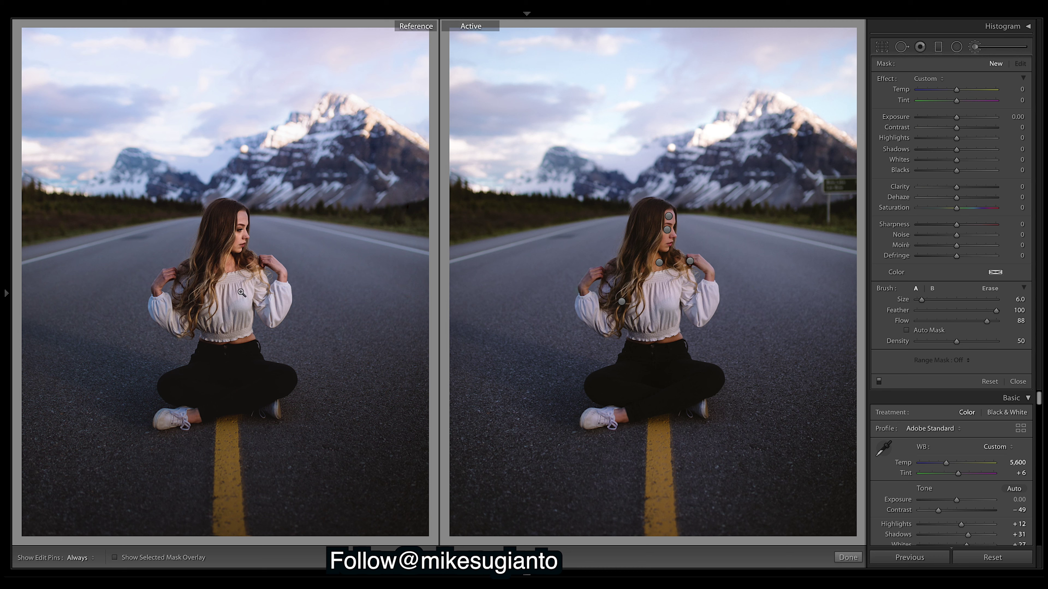
{"action": "left_click", "coordinate": [621, 302]}
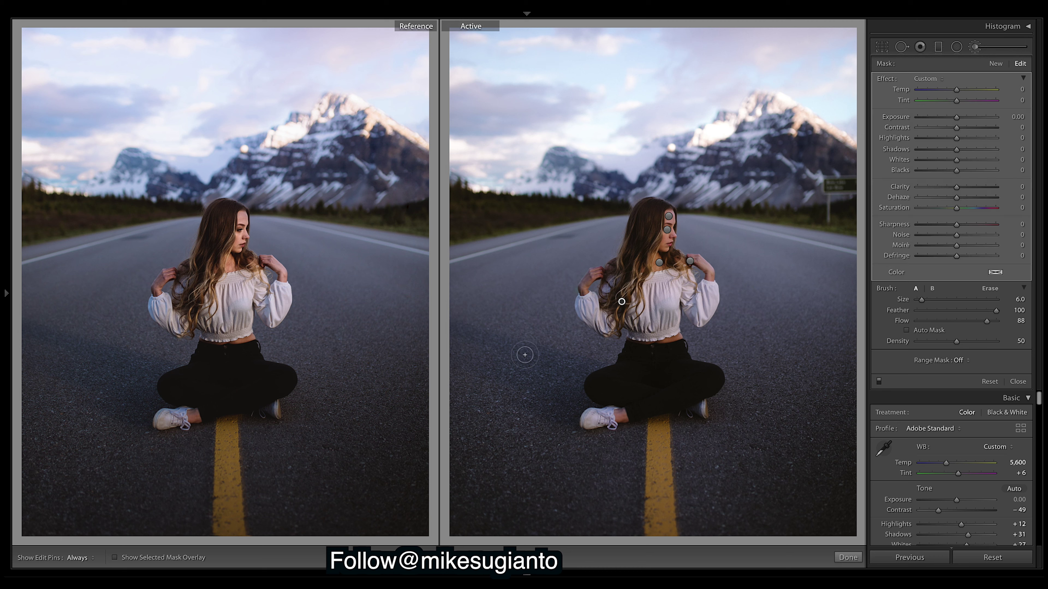
{"action": "left_click", "coordinate": [114, 557]}
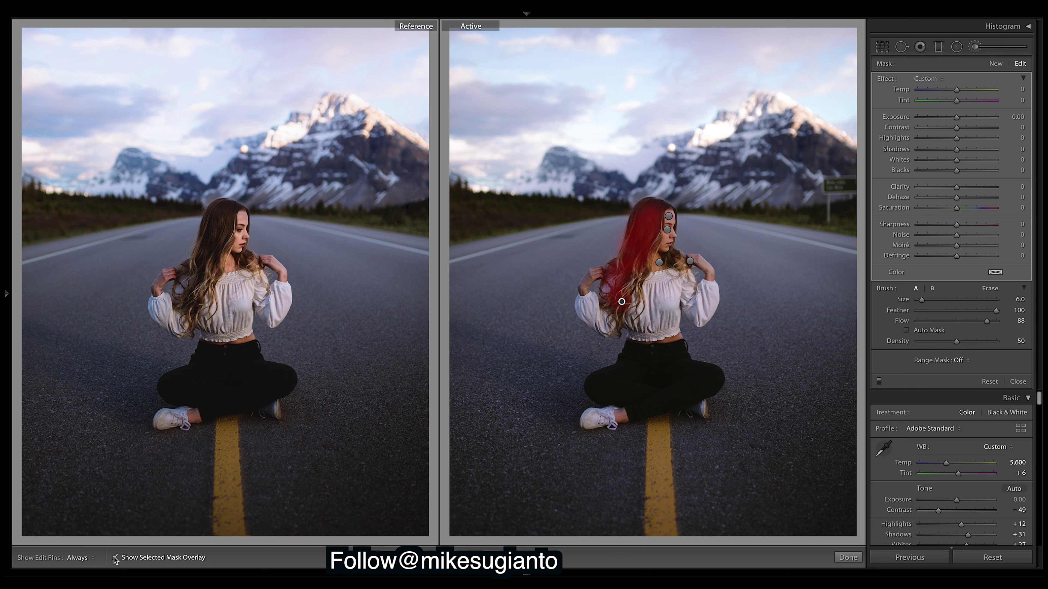
{"action": "left_click", "coordinate": [115, 558]}
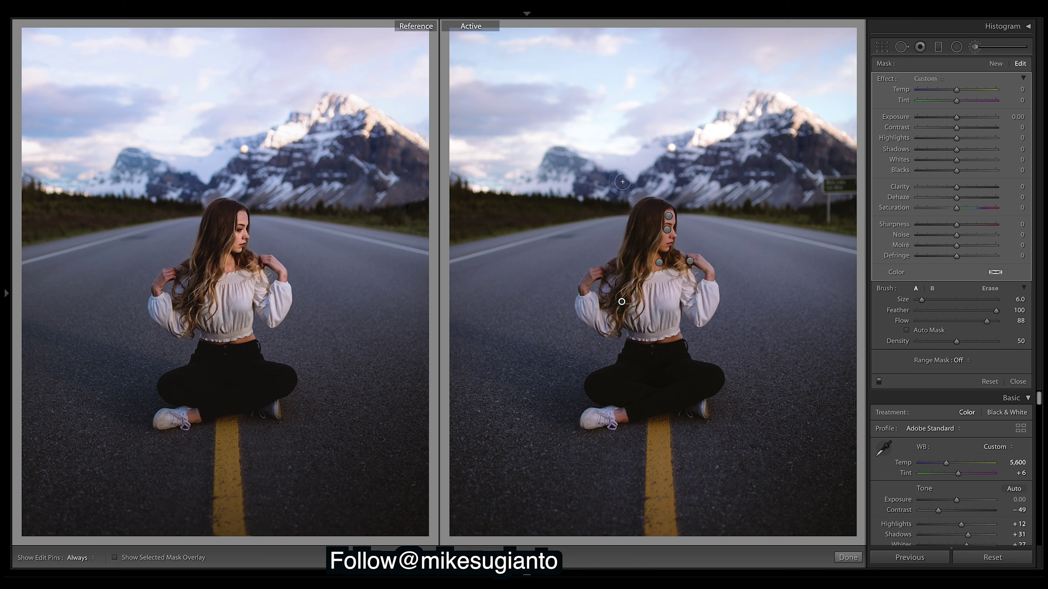
{"action": "left_click_drag", "start_coordinate": [956, 149], "coordinate": [970, 151]}
Zoom in near her shoulder and set the hand brush mask's Tint to −78.
{"action": "left_click", "coordinate": [848, 557]}
{"action": "left_click", "coordinate": [756, 313]}
{"action": "left_click_drag", "start_coordinate": [755, 313], "coordinate": [760, 250]}
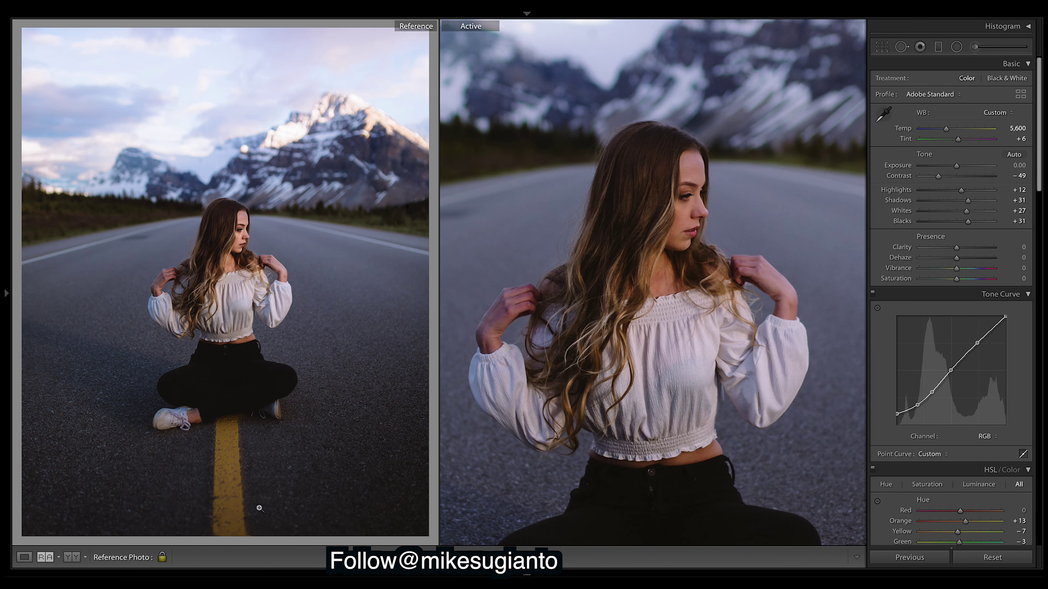
{"action": "left_click", "coordinate": [976, 47]}
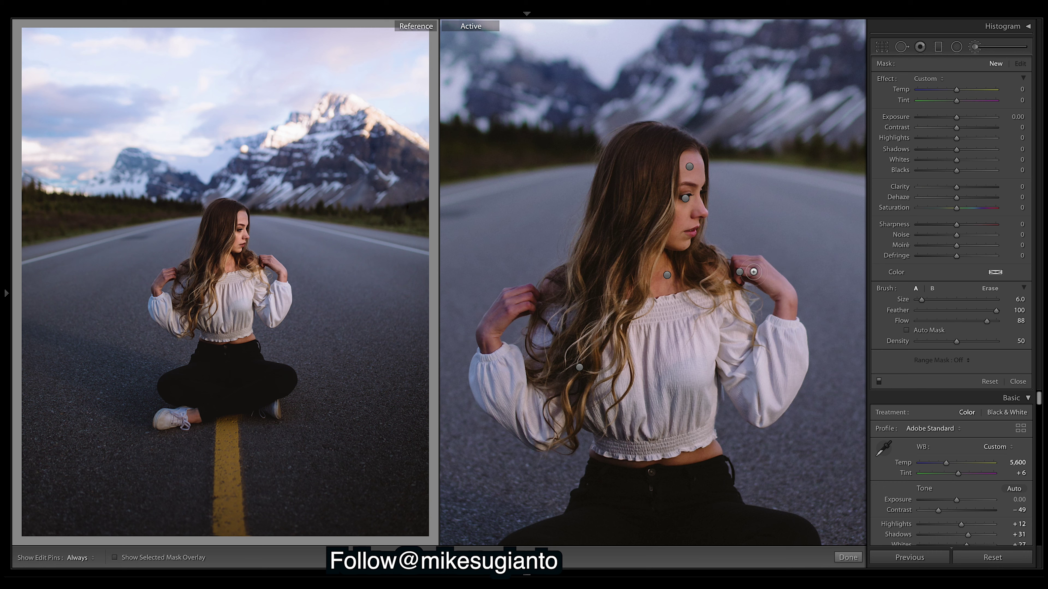
{"action": "left_click", "coordinate": [739, 273]}
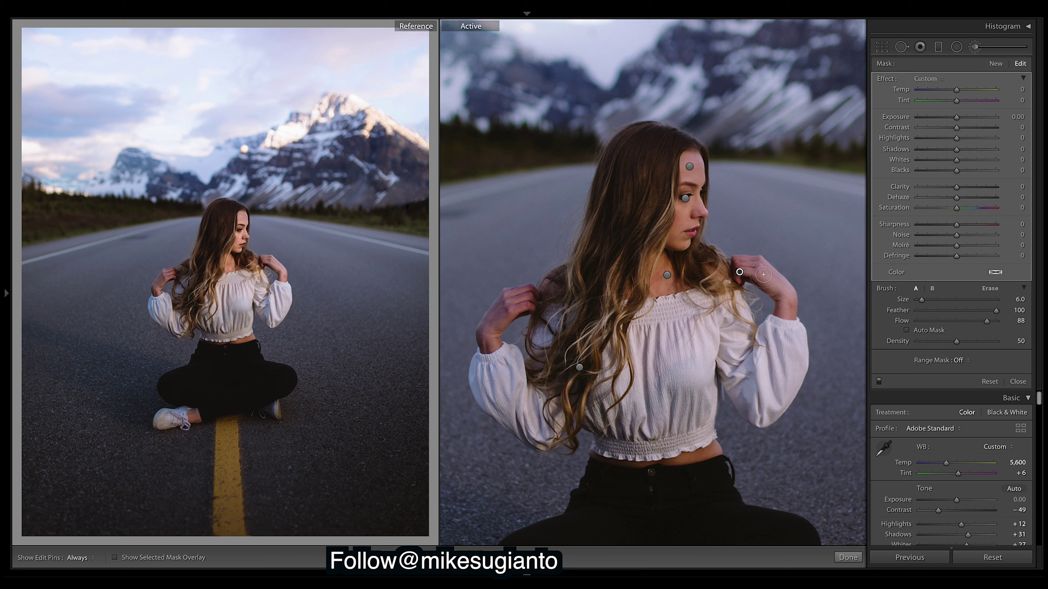
{"action": "left_click", "coordinate": [115, 558]}
{"action": "left_click", "coordinate": [115, 558]}
{"action": "mouse_move", "coordinate": [955, 104]}
{"action": "left_mouse_down"}
{"action": "mouse_move", "coordinate": [903, 109]}
{"action": "mouse_move", "coordinate": [941, 102]}
{"action": "left_mouse_up"}
{"action": "left_click_drag", "start_coordinate": [940, 102], "coordinate": [929, 103]}
{"action": "left_click", "coordinate": [848, 558]}
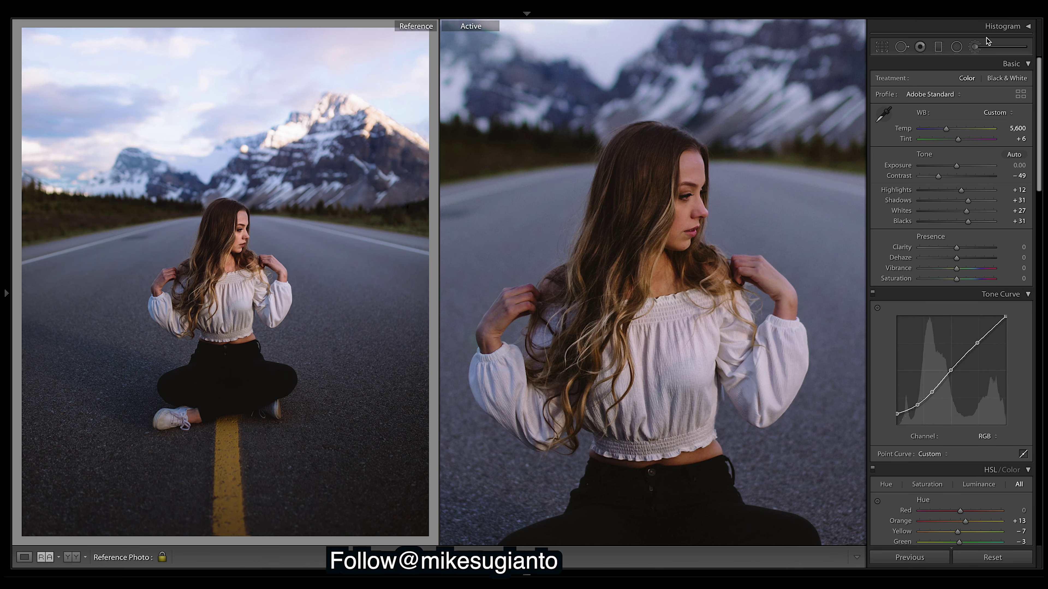
Give the neck brush mask Exposure 0.30 and Clarity 14.
{"action": "left_click", "coordinate": [974, 47]}
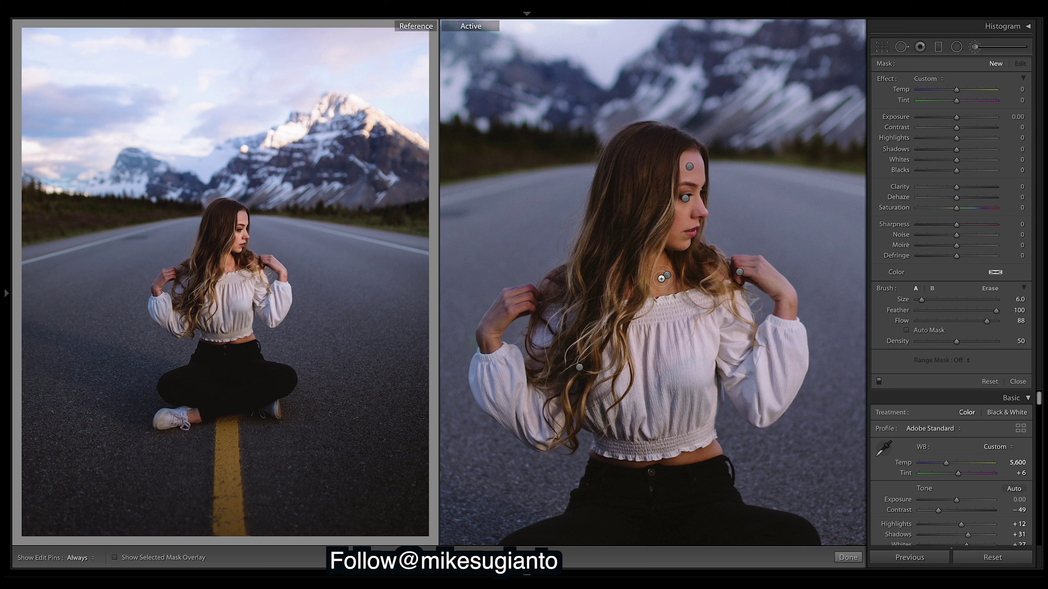
{"action": "left_click", "coordinate": [667, 275]}
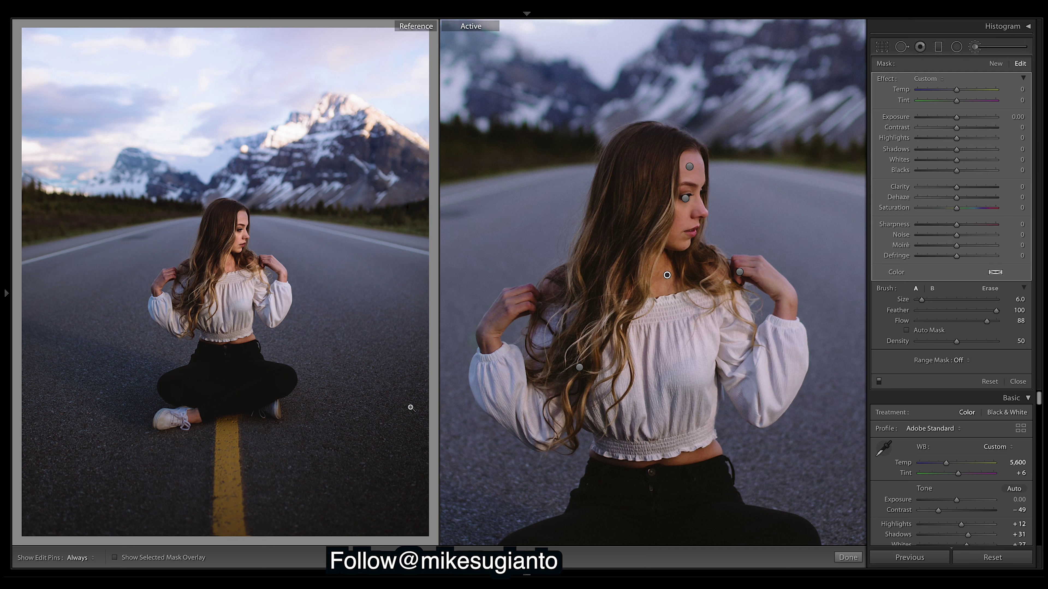
{"action": "left_click", "coordinate": [116, 558]}
{"action": "left_click", "coordinate": [115, 558]}
{"action": "left_click_drag", "start_coordinate": [955, 117], "coordinate": [960, 120]}
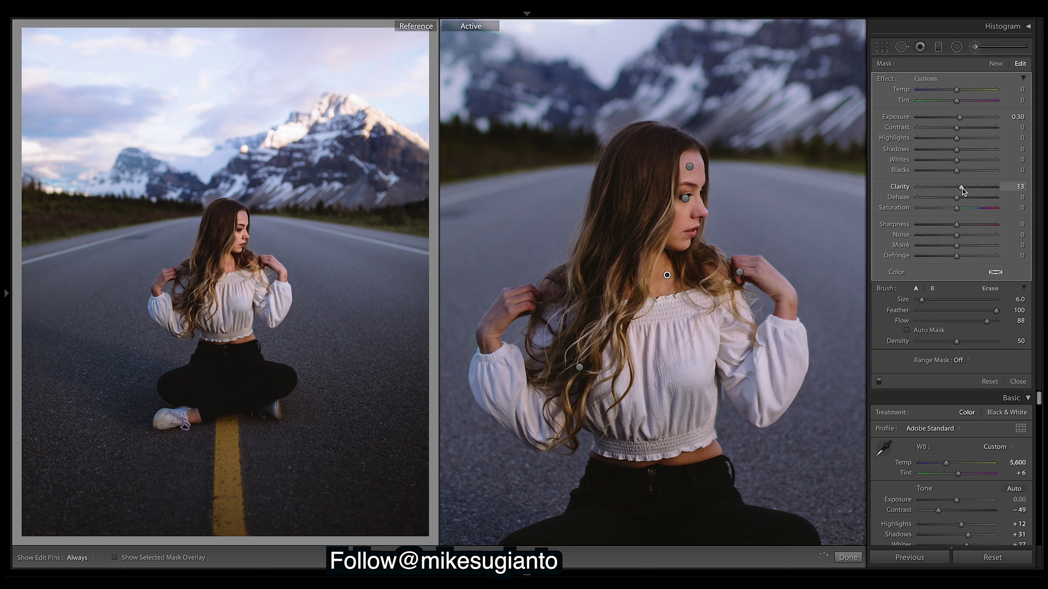
{"action": "left_click_drag", "start_coordinate": [962, 188], "coordinate": [964, 188]}
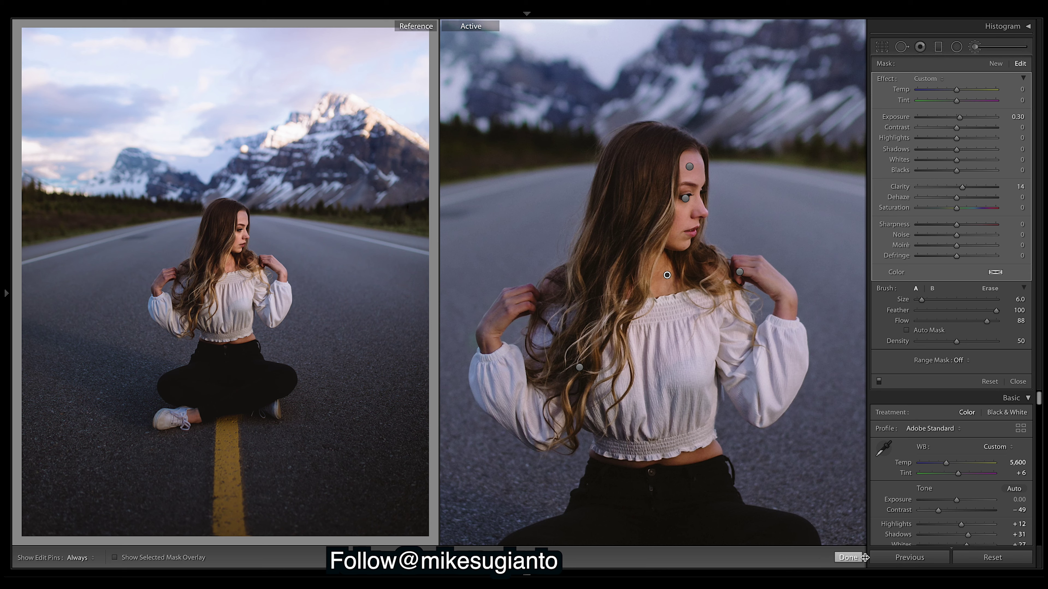
{"action": "left_click", "coordinate": [847, 557]}
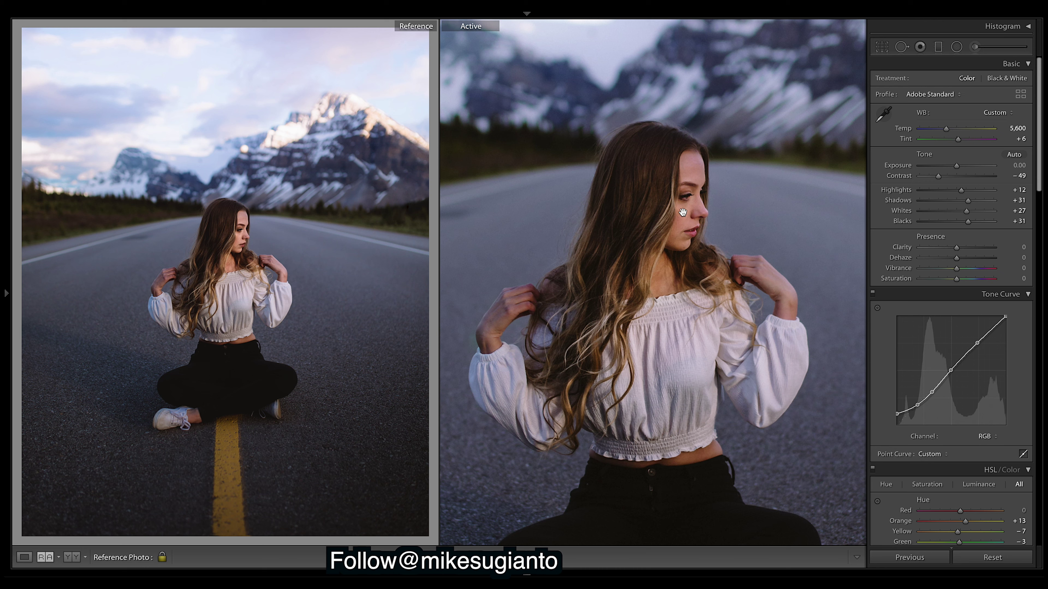
Select the head brush pin, check its mask, and raise Exposure to 2.02 and Contrast to 37.
{"action": "left_click", "coordinate": [982, 49]}
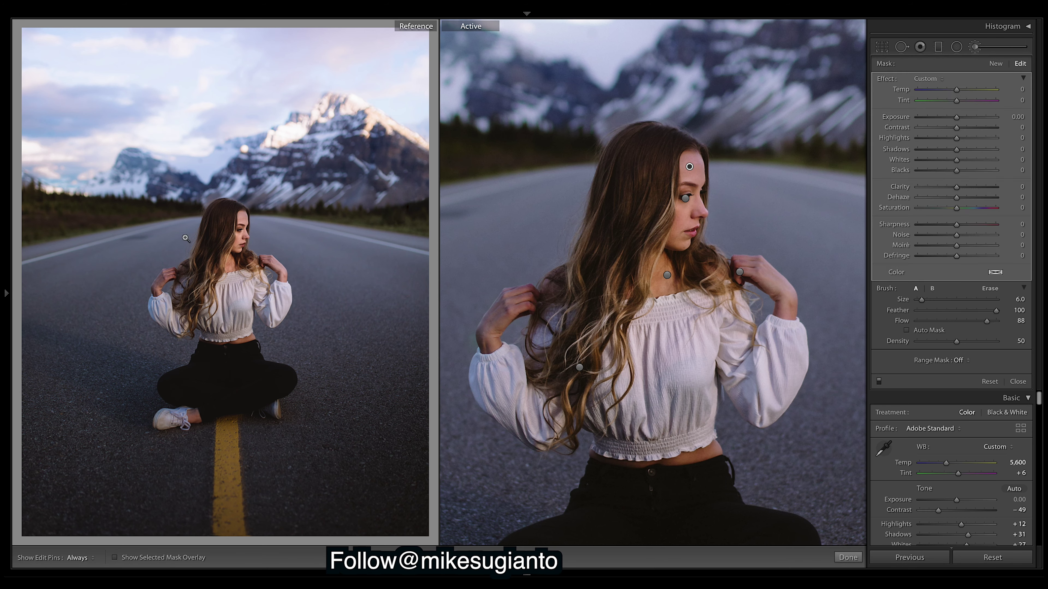
{"action": "left_click", "coordinate": [114, 558]}
{"action": "left_click", "coordinate": [114, 558]}
{"action": "left_click_drag", "start_coordinate": [958, 122], "coordinate": [978, 125]}
{"action": "left_click", "coordinate": [978, 127]}
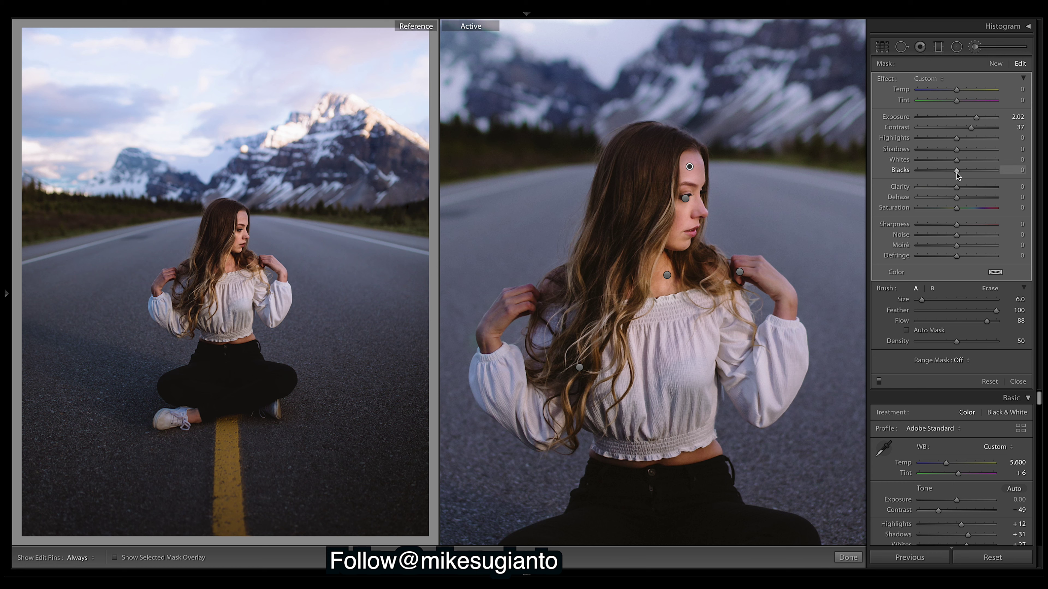
Lower the mask's Blacks to -22, add Clarity 33 and Saturation 23, then fit the photo.
{"action": "left_click_drag", "start_coordinate": [954, 173], "coordinate": [934, 172]}
{"action": "left_click_drag", "start_coordinate": [947, 180], "coordinate": [948, 181]}
{"action": "left_click", "coordinate": [969, 189]}
{"action": "left_click", "coordinate": [968, 207]}
{"action": "left_click", "coordinate": [849, 558]}
{"action": "key", "text": "z"}
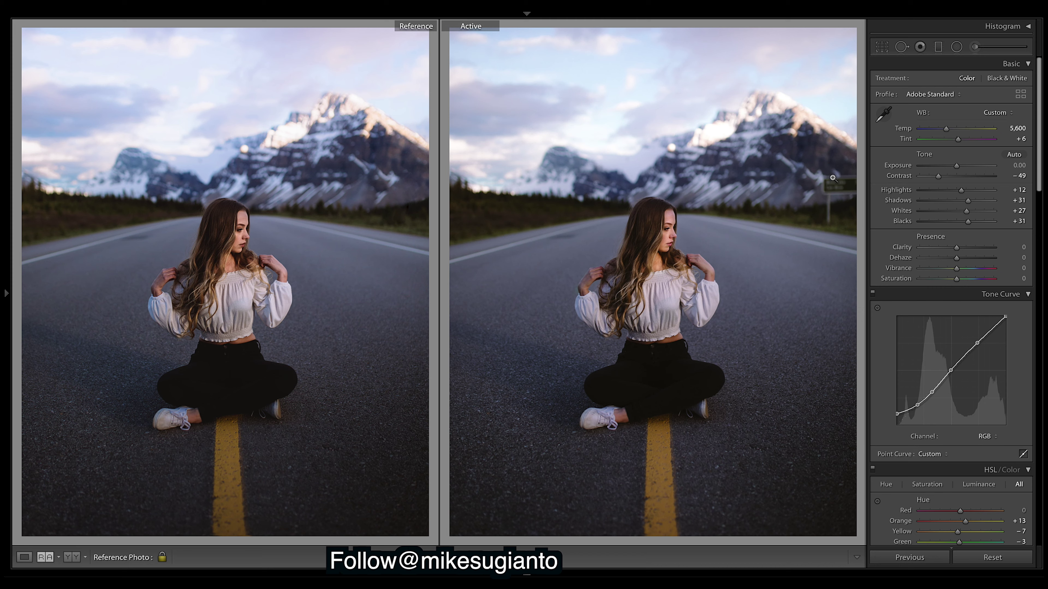
In HSL/Color, reset and restore Orange Hue, then bring it down to +7.
{"action": "scroll", "coordinate": [977, 49], "scroll_direction": "down", "scroll_amount": 5}
{"action": "scroll", "coordinate": [913, 185], "scroll_direction": "up", "scroll_amount": 5}
{"action": "scroll", "coordinate": [950, 301], "scroll_direction": "down", "scroll_amount": 5}
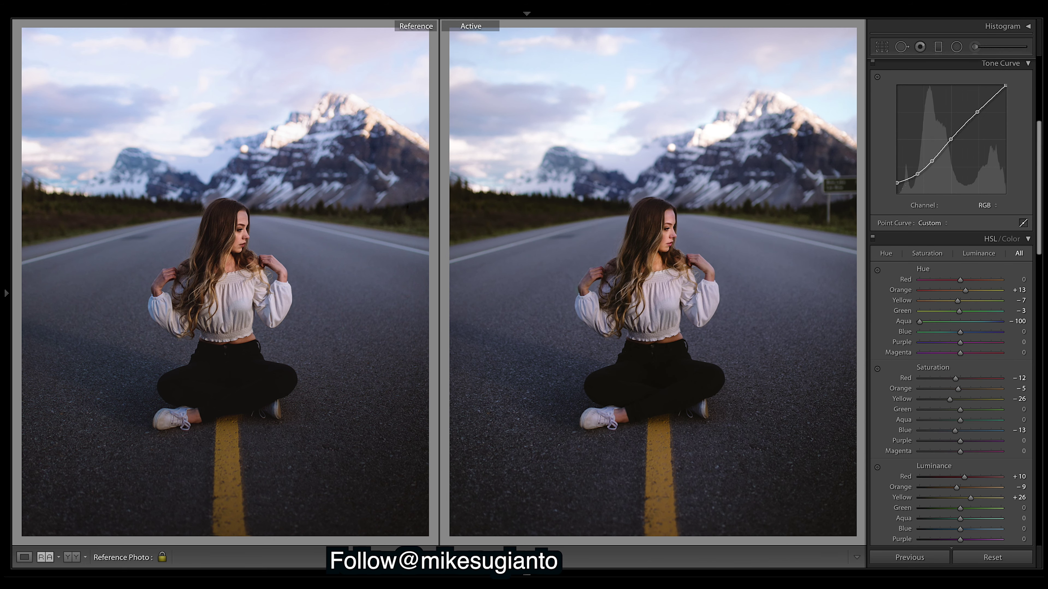
{"action": "scroll", "coordinate": [951, 301], "scroll_direction": "down", "scroll_amount": 2}
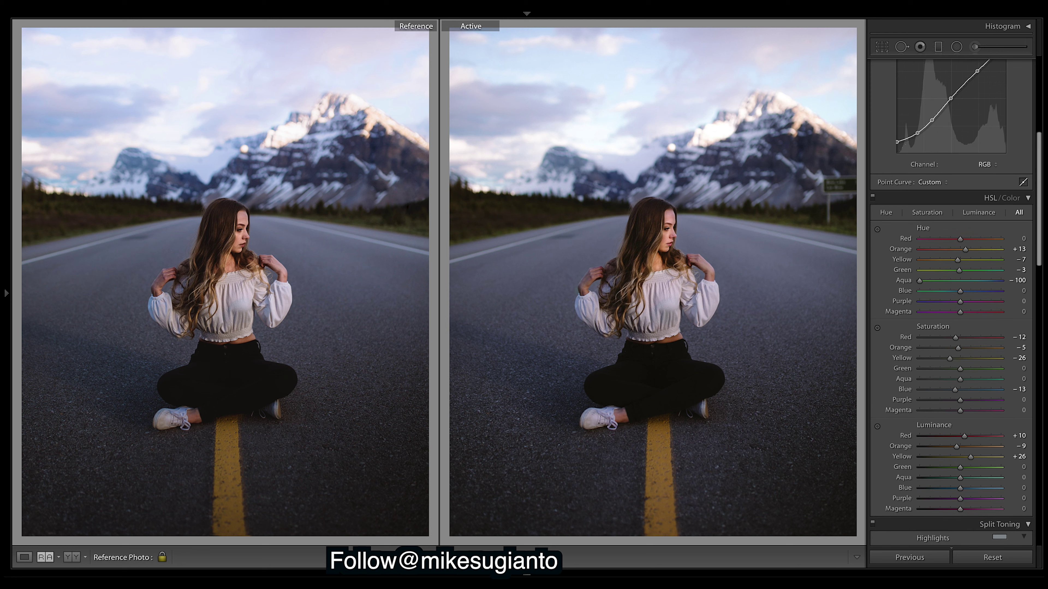
{"action": "double_click", "coordinate": [966, 252]}
{"action": "key", "text": "ctrl+z"}
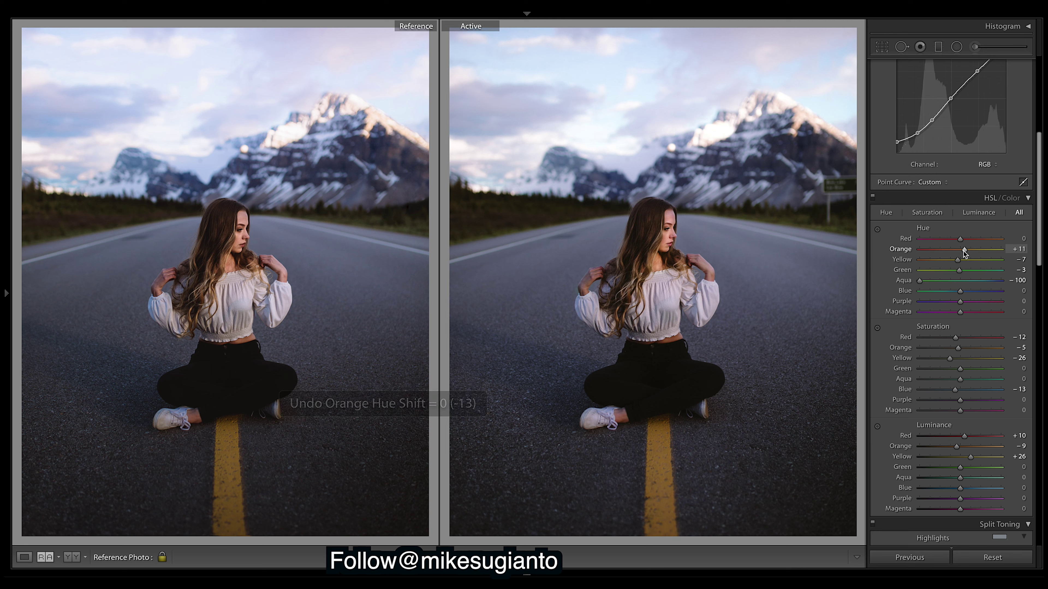
{"action": "left_click_drag", "start_coordinate": [963, 252], "coordinate": [962, 253]}
{"action": "left_click_drag", "start_coordinate": [963, 255], "coordinate": [962, 254]}
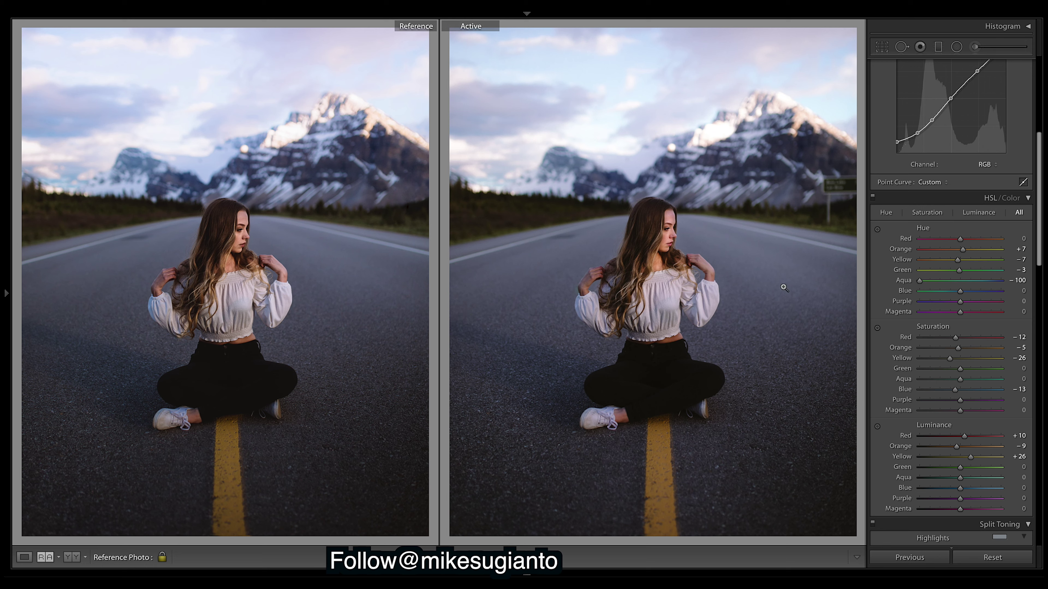
Select the radial filter pin on the blouse and set its Clarity to 34.
{"action": "left_click", "coordinate": [955, 46]}
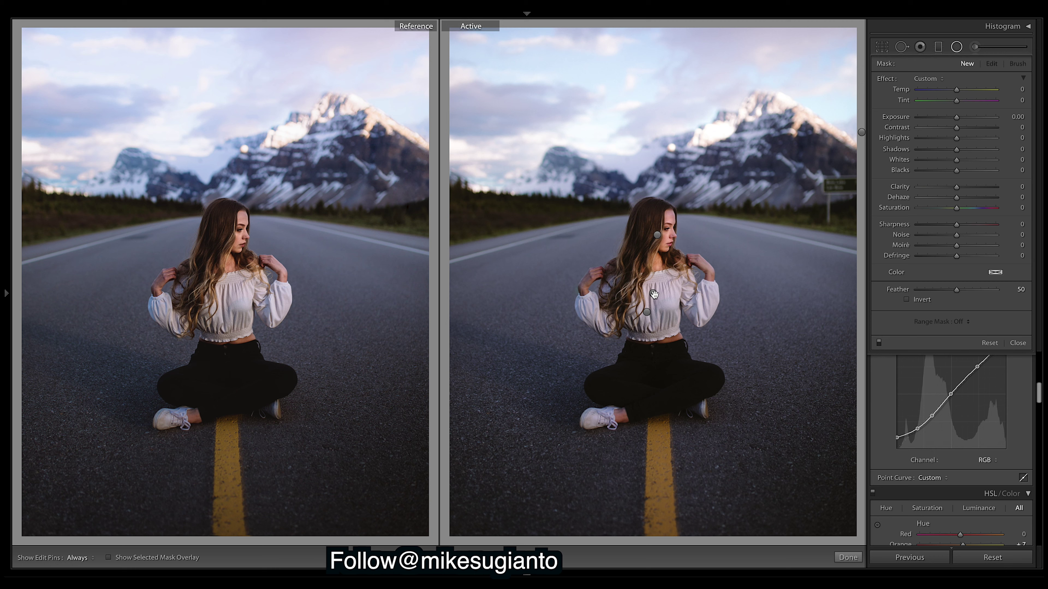
{"action": "left_click", "coordinate": [653, 293]}
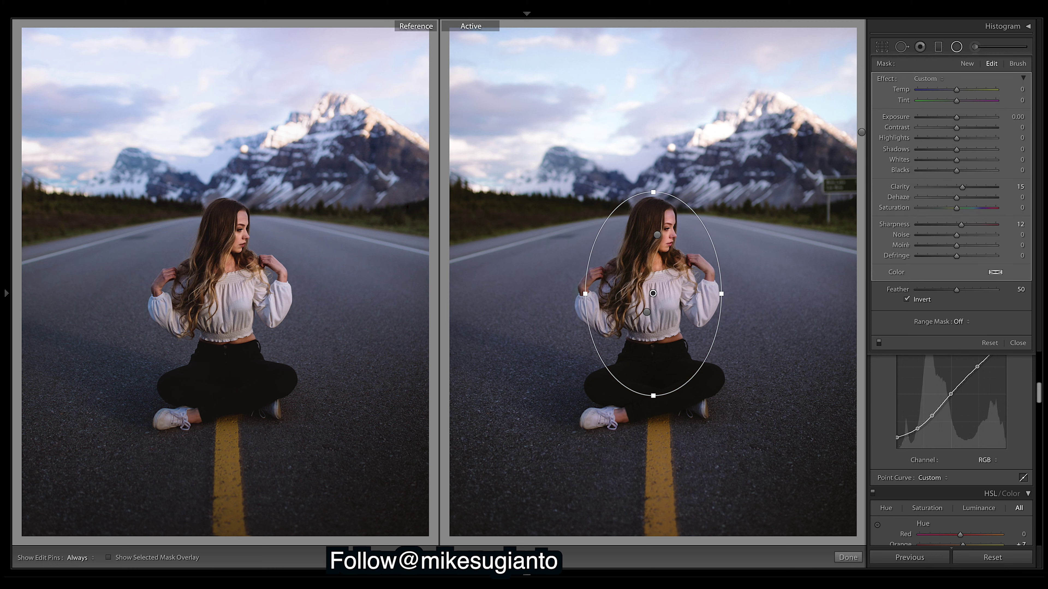
{"action": "left_click", "coordinate": [969, 188]}
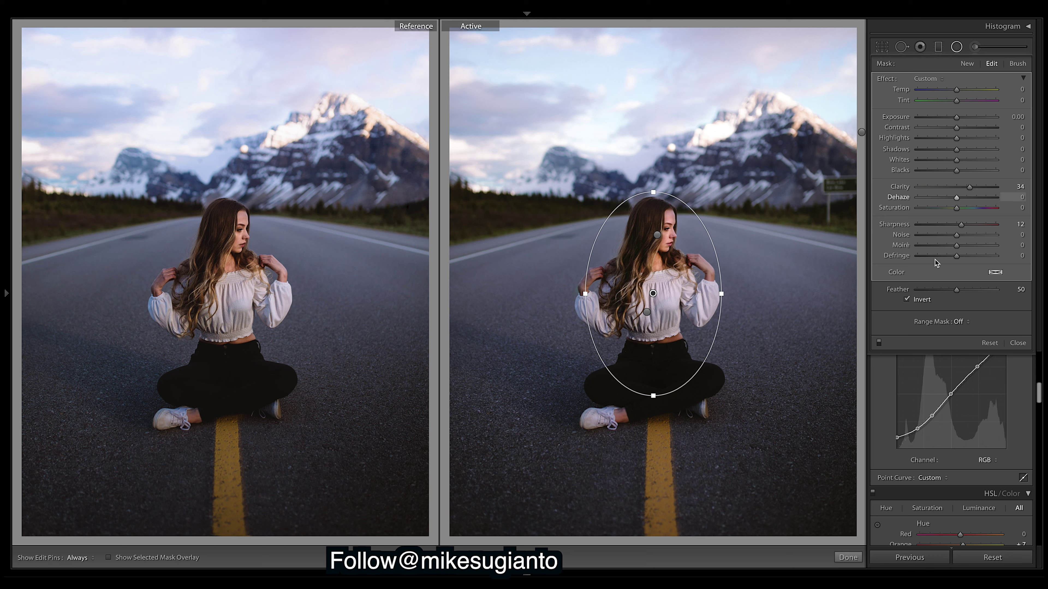
{"action": "left_click", "coordinate": [848, 557]}
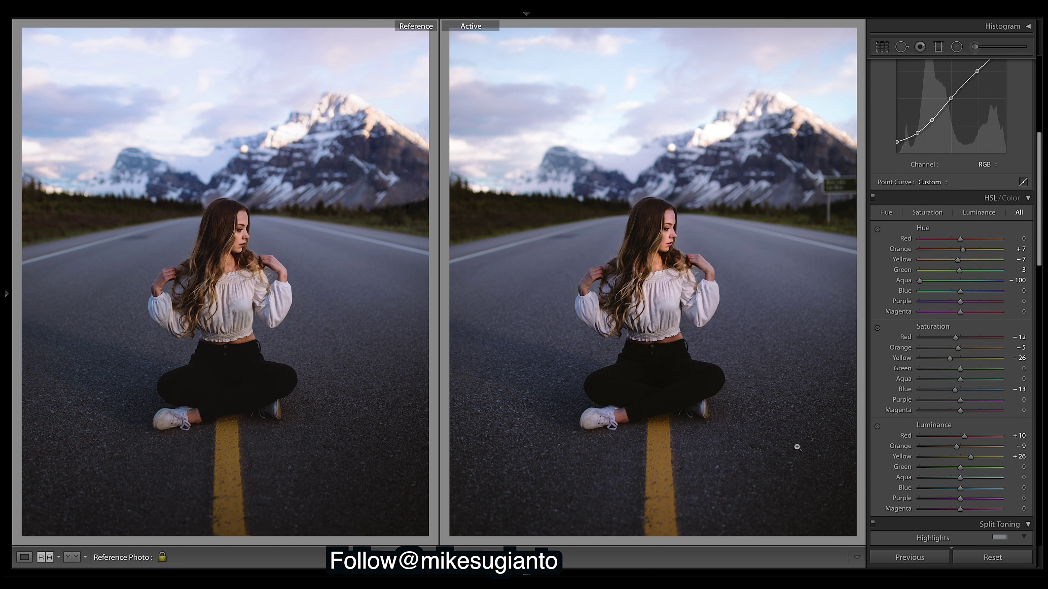
Select the brush pin on her hair at the shoulder and give it Sharpness 39.
{"action": "left_click", "coordinate": [975, 46]}
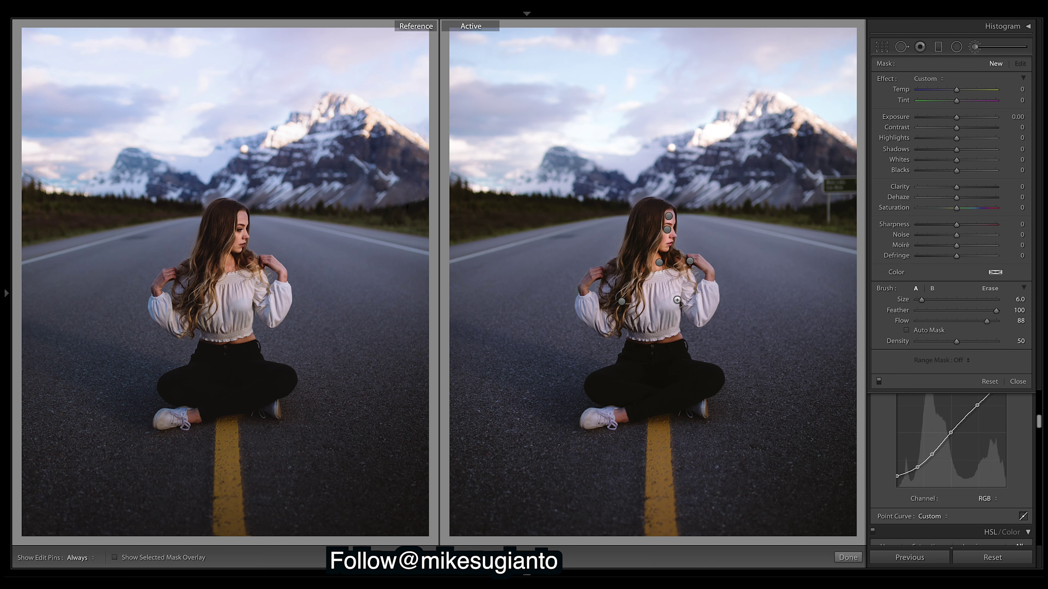
{"action": "key", "text": "h"}
{"action": "left_click_drag", "start_coordinate": [606, 304], "coordinate": [580, 294]}
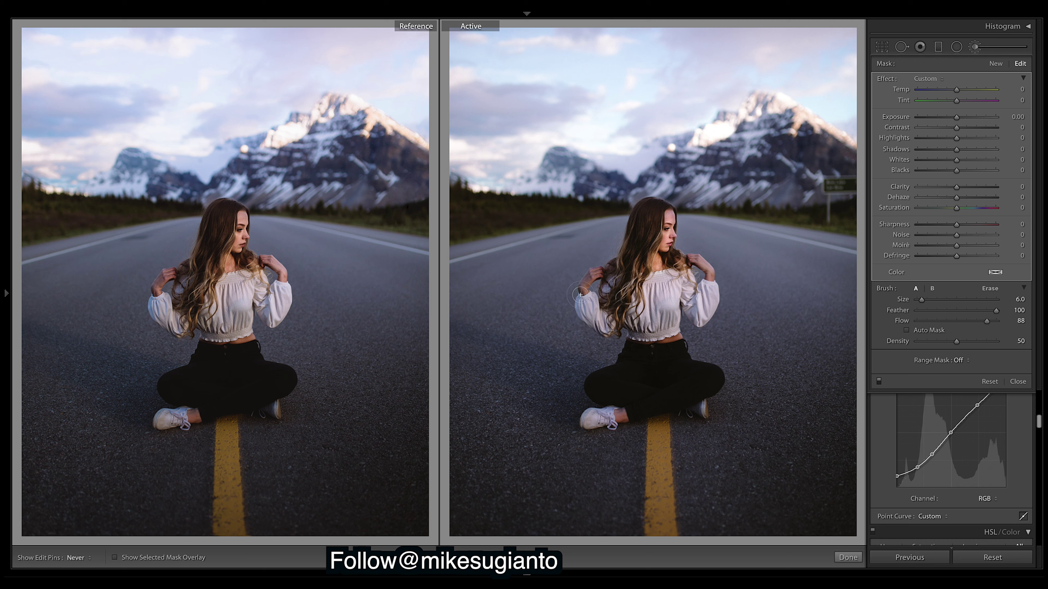
{"action": "key", "text": "h"}
{"action": "left_click", "coordinate": [691, 260]}
{"action": "key", "text": "h"}
{"action": "key", "text": "h"}
{"action": "left_click", "coordinate": [621, 302]}
{"action": "key", "text": "h"}
{"action": "key", "text": "h"}
{"action": "left_click", "coordinate": [977, 224]}
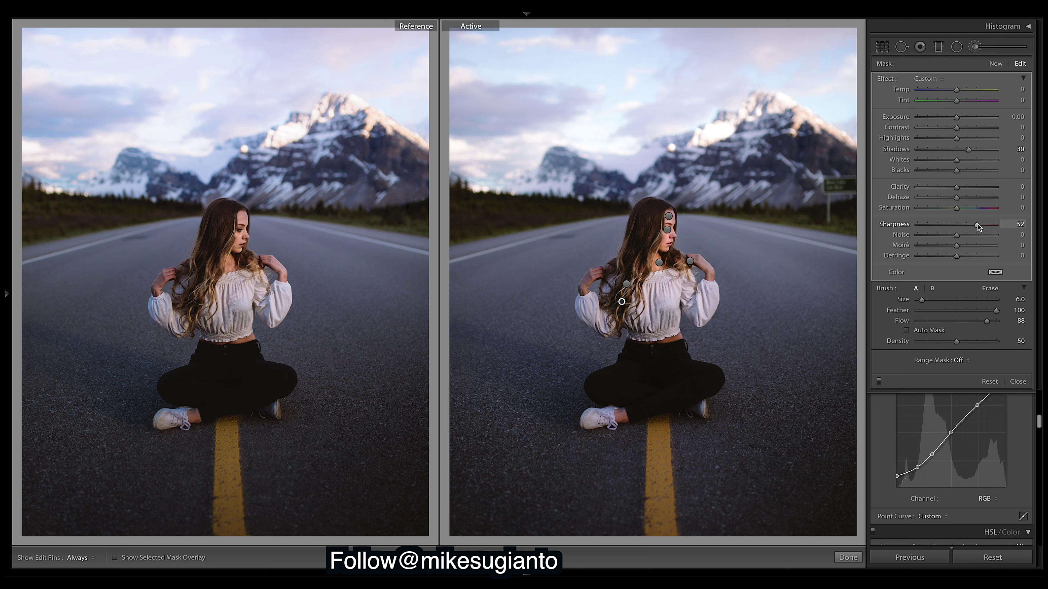
{"action": "left_click_drag", "start_coordinate": [977, 224], "coordinate": [971, 225]}
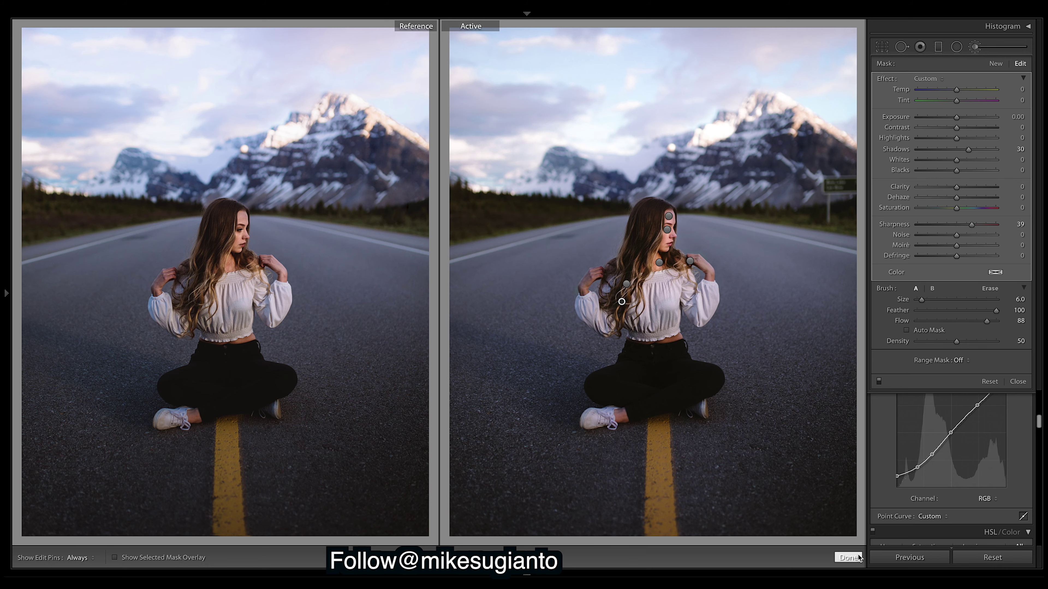
{"action": "left_click", "coordinate": [848, 558]}
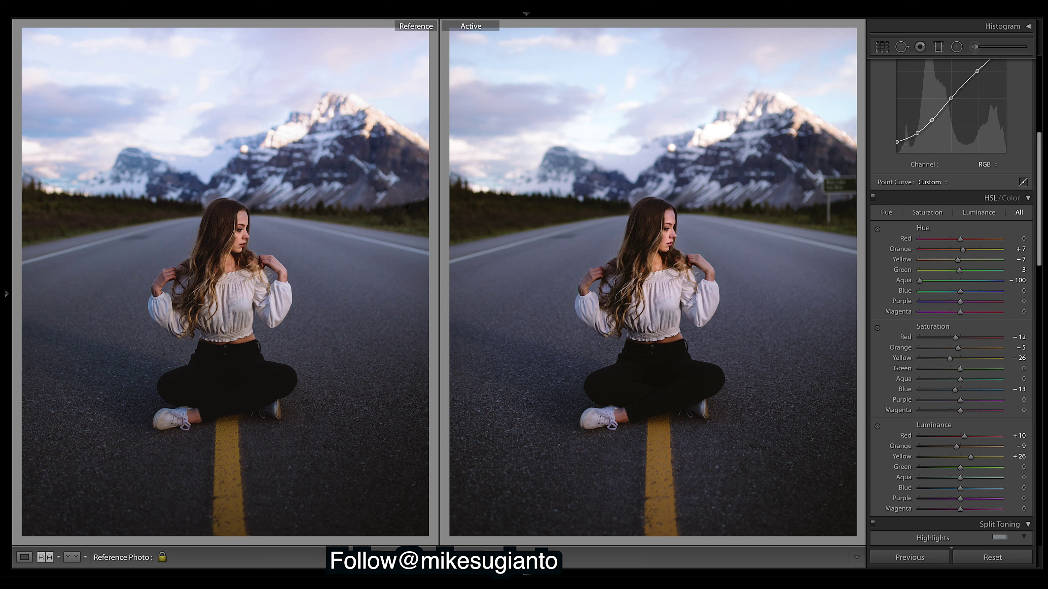
Find 'Edit in Photoshop' through Help and send the portrait to Adobe Photoshop CC 2019.
{"action": "key", "text": "super+shift+slash"}
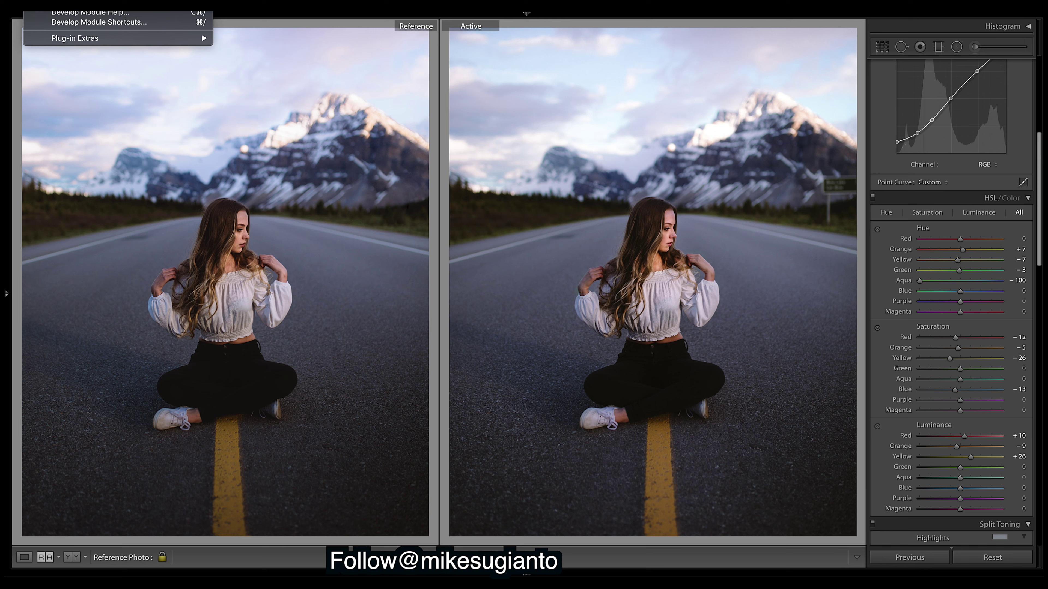
{"action": "key", "text": "Escape"}
{"action": "key", "text": "super+shift+slash"}
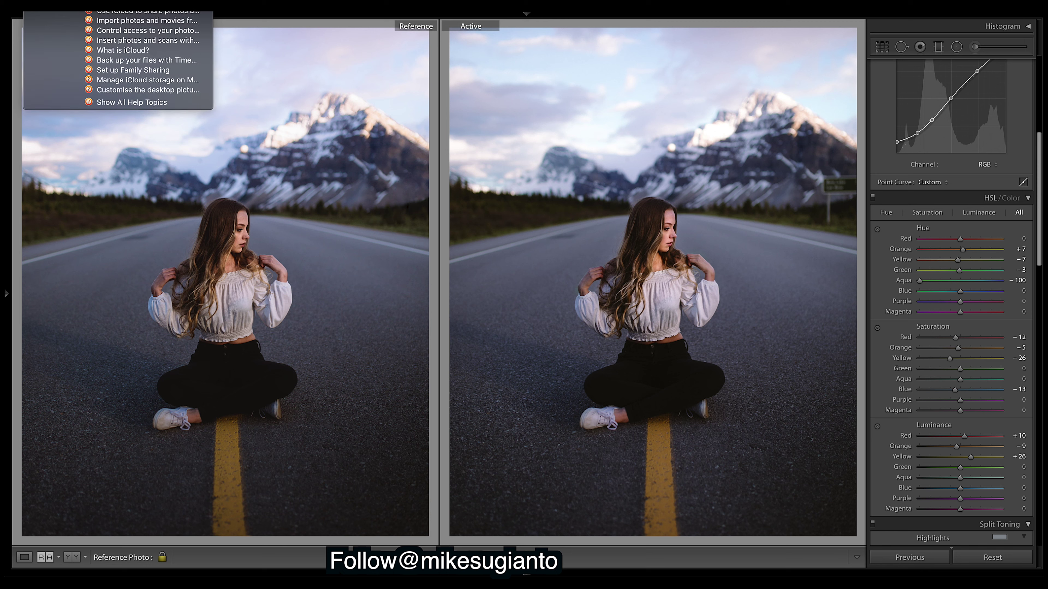
{"action": "key", "text": "Escape"}
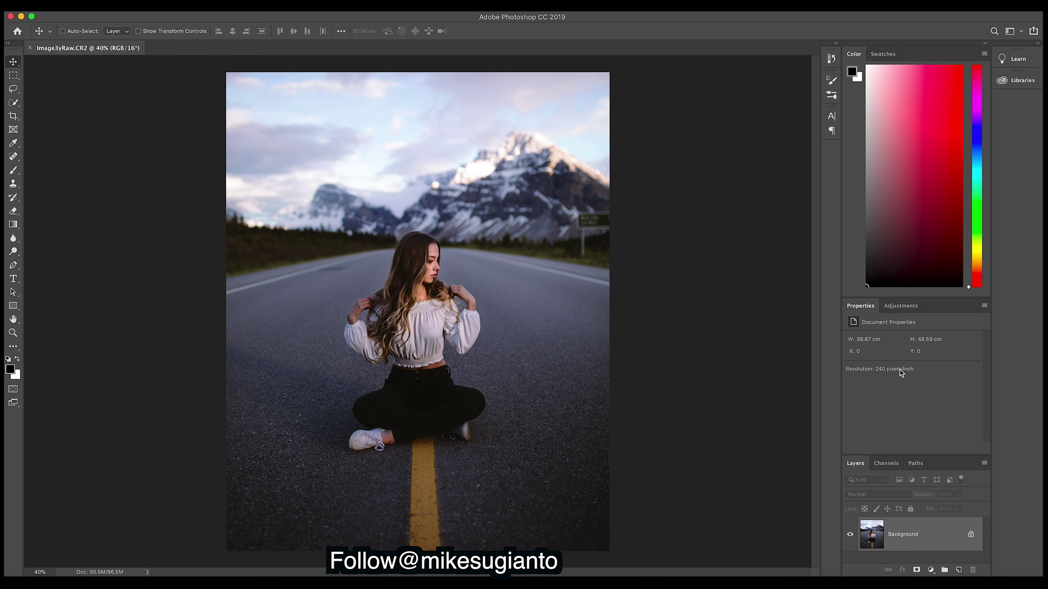
Duplicate Background, clone the tree line over the roadside sign, and save Image3yRaw-Edit.tif.
{"action": "mouse_move", "coordinate": [883, 537]}
{"action": "left_mouse_down"}
{"action": "mouse_move", "coordinate": [923, 545]}
{"action": "mouse_move", "coordinate": [959, 570]}
{"action": "left_mouse_up"}
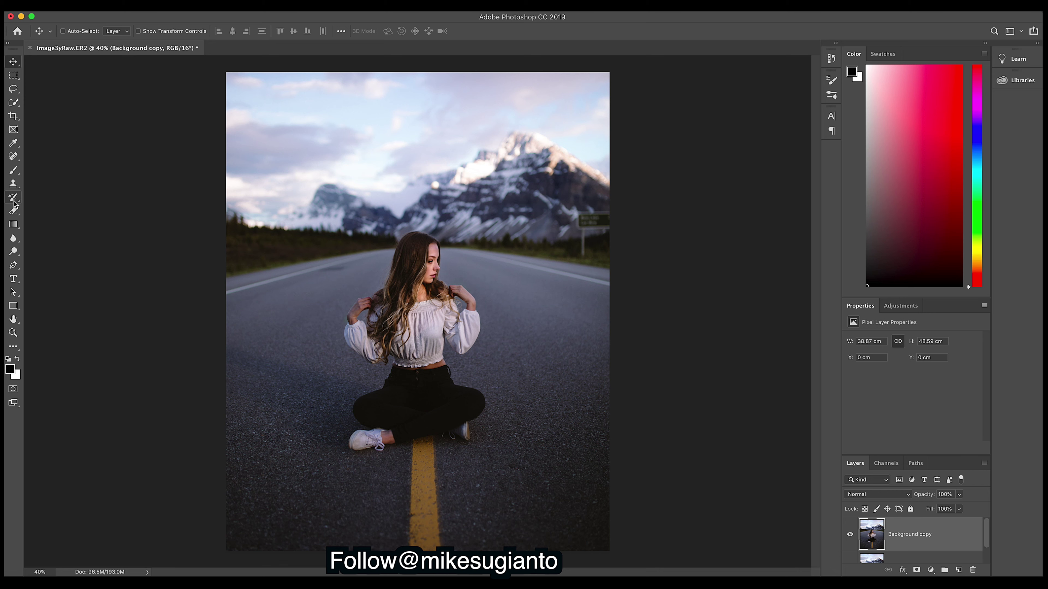
{"action": "left_click", "coordinate": [14, 184]}
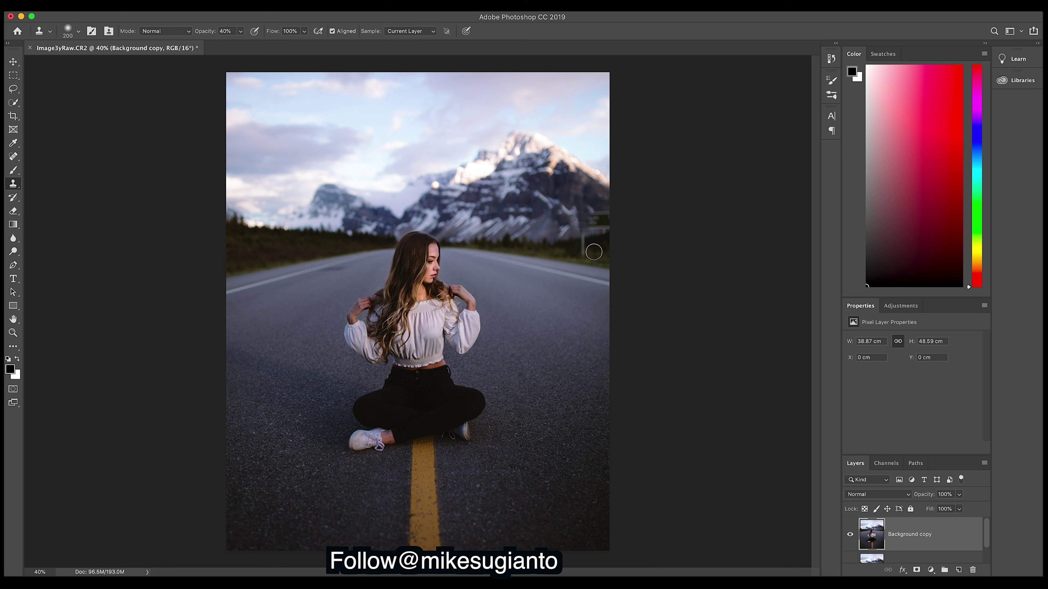
{"action": "left_click", "coordinate": [582, 252]}
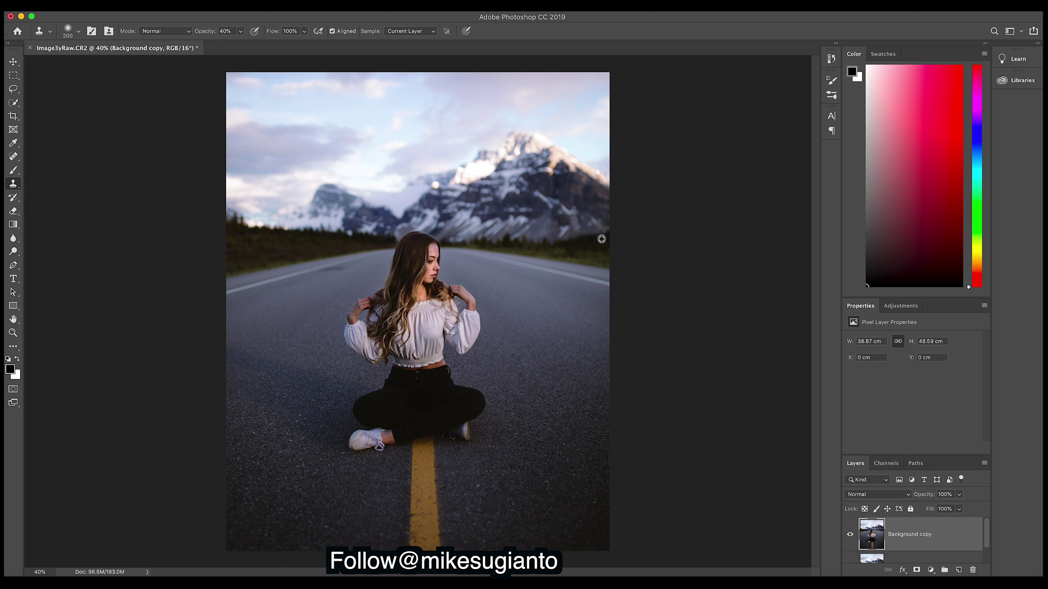
{"action": "mouse_move", "coordinate": [613, 231]}
{"action": "left_mouse_down"}
{"action": "mouse_move", "coordinate": [529, 247]}
{"action": "mouse_move", "coordinate": [593, 236]}
{"action": "left_mouse_up"}
{"action": "key", "text": "ctrl+s"}
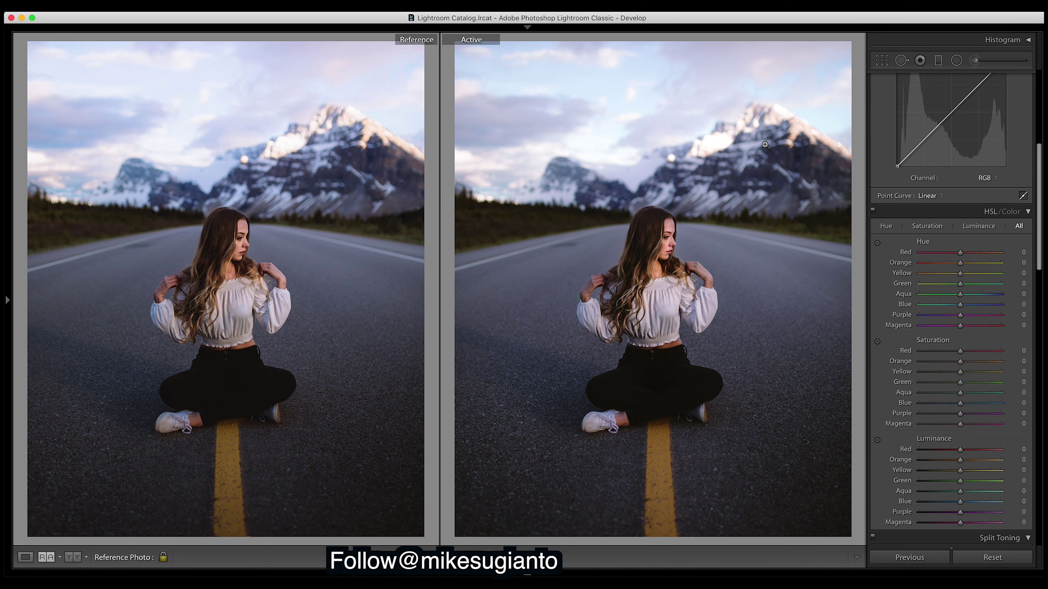
Switch between the graded raw and Image3yRaw-Edit.tif, then try a lower overall Clarity.
{"action": "left_click", "coordinate": [528, 575]}
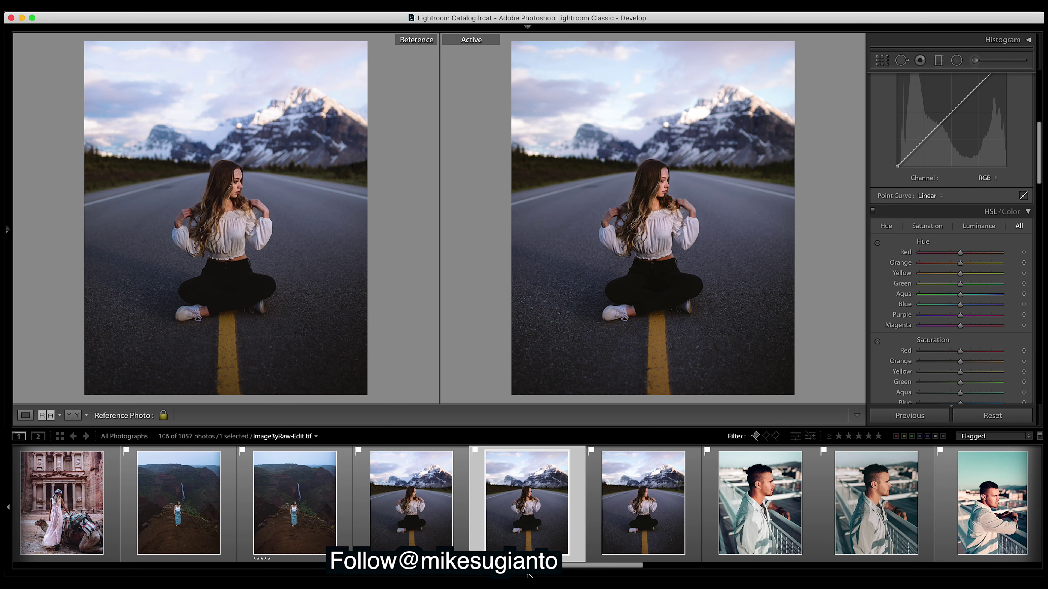
{"action": "left_click", "coordinate": [645, 509]}
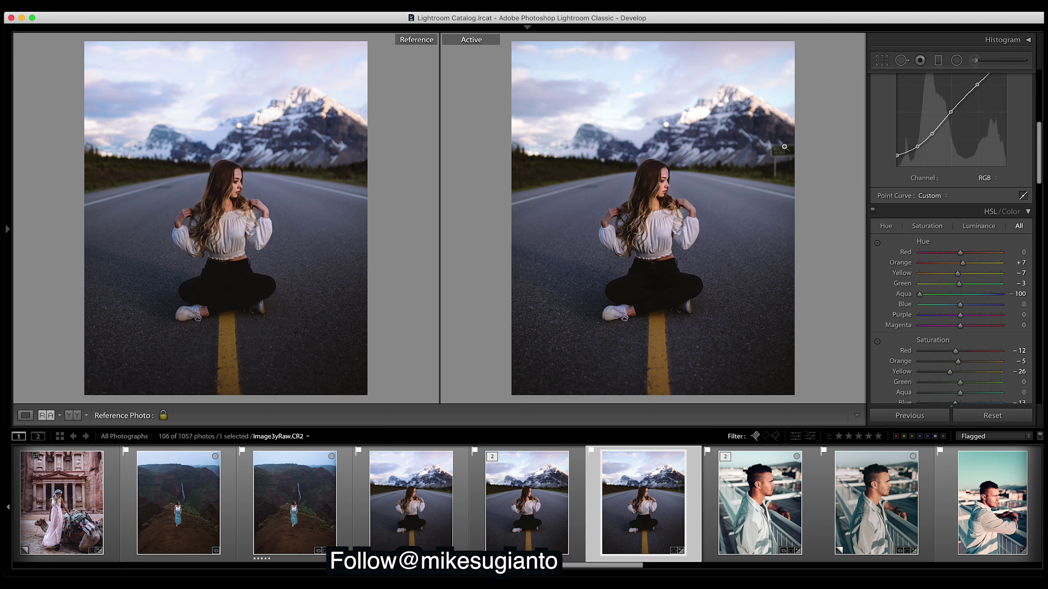
{"action": "left_click", "coordinate": [527, 509]}
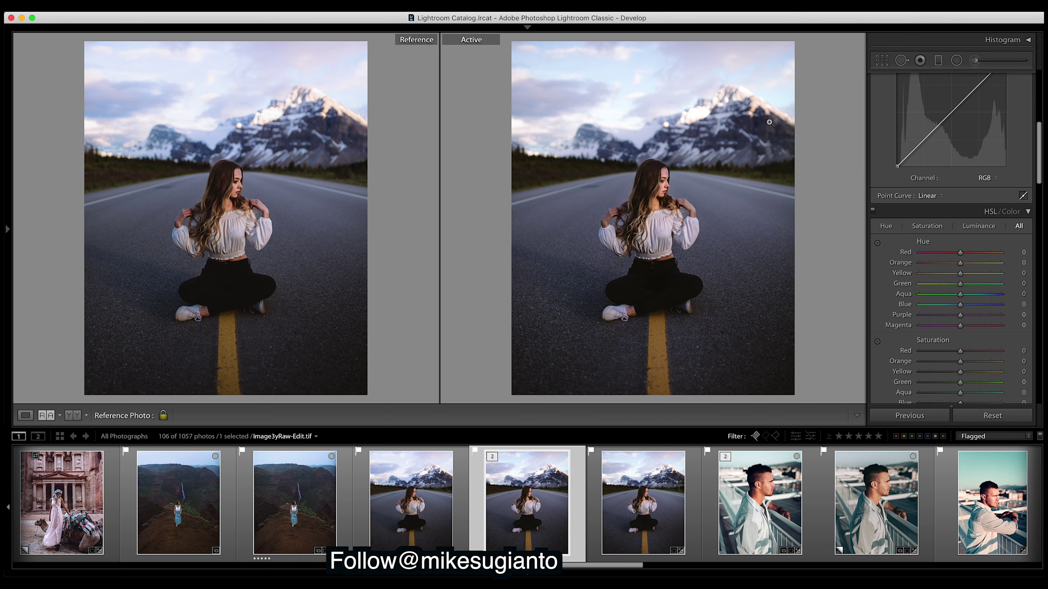
{"action": "left_click", "coordinate": [531, 575]}
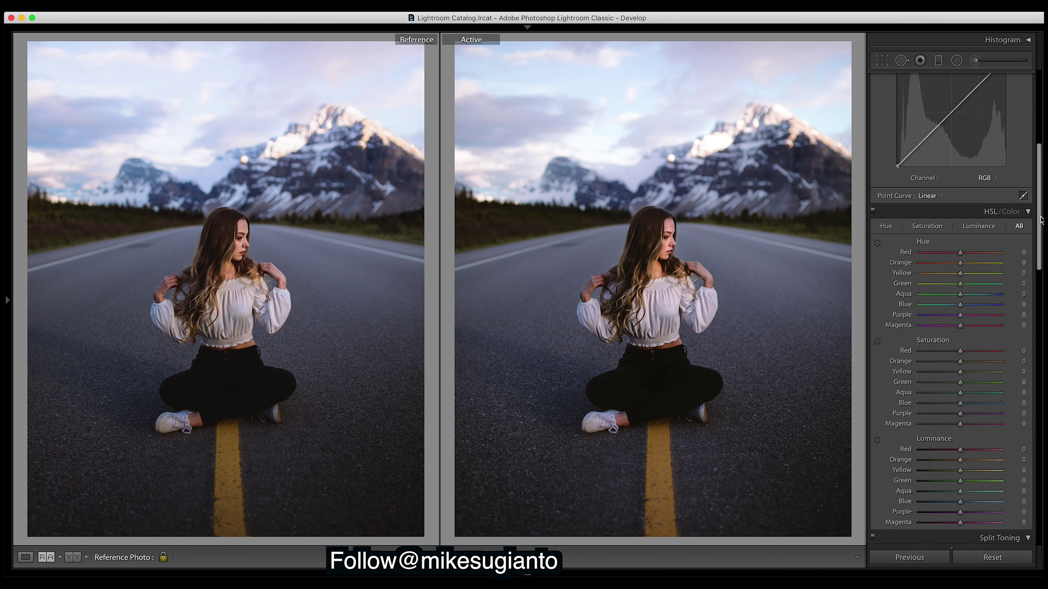
{"action": "scroll", "coordinate": [1040, 219], "scroll_direction": "up", "scroll_amount": 10}
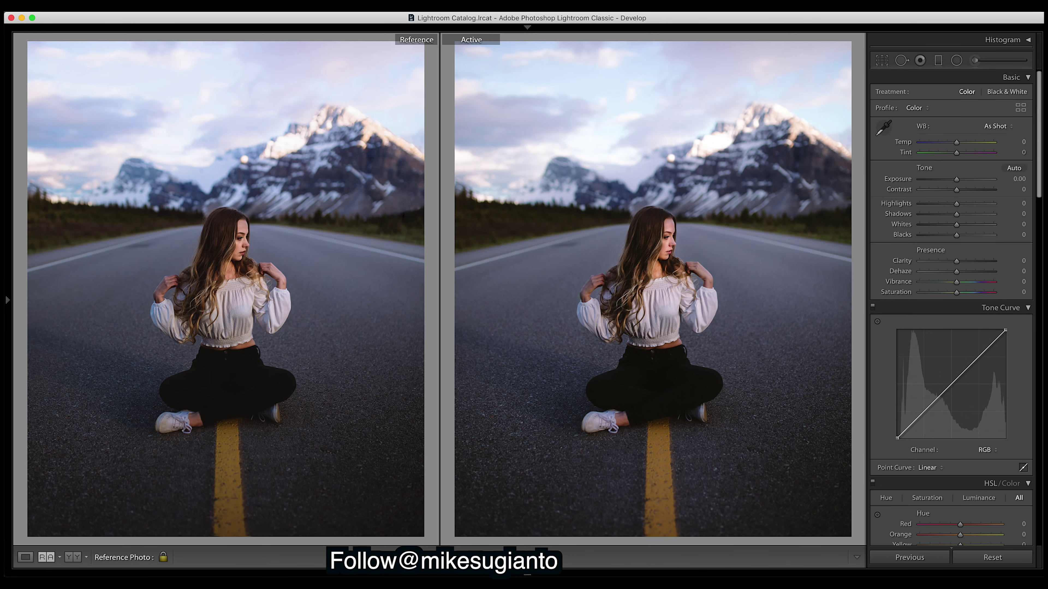
{"action": "scroll", "coordinate": [947, 336], "scroll_direction": "down", "scroll_amount": 5}
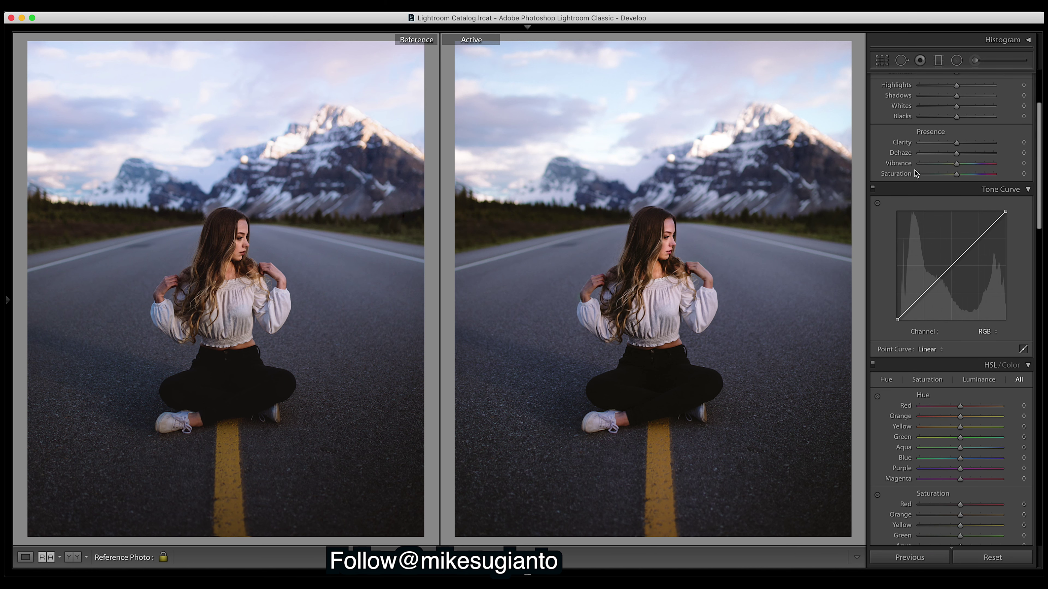
{"action": "mouse_move", "coordinate": [957, 143]}
{"action": "left_mouse_down"}
{"action": "mouse_move", "coordinate": [976, 145]}
{"action": "mouse_move", "coordinate": [933, 148]}
{"action": "mouse_move", "coordinate": [959, 147]}
{"action": "left_mouse_up"}
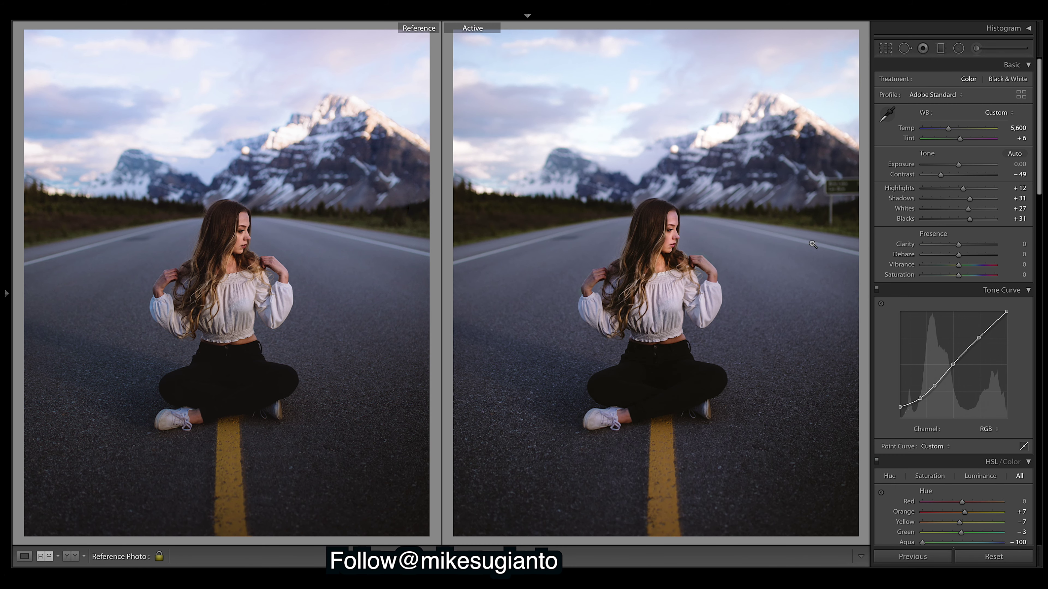
Check the face brush pin, then select the radial ellipse pin and drop its Clarity to 15.
{"action": "left_click", "coordinate": [976, 48]}
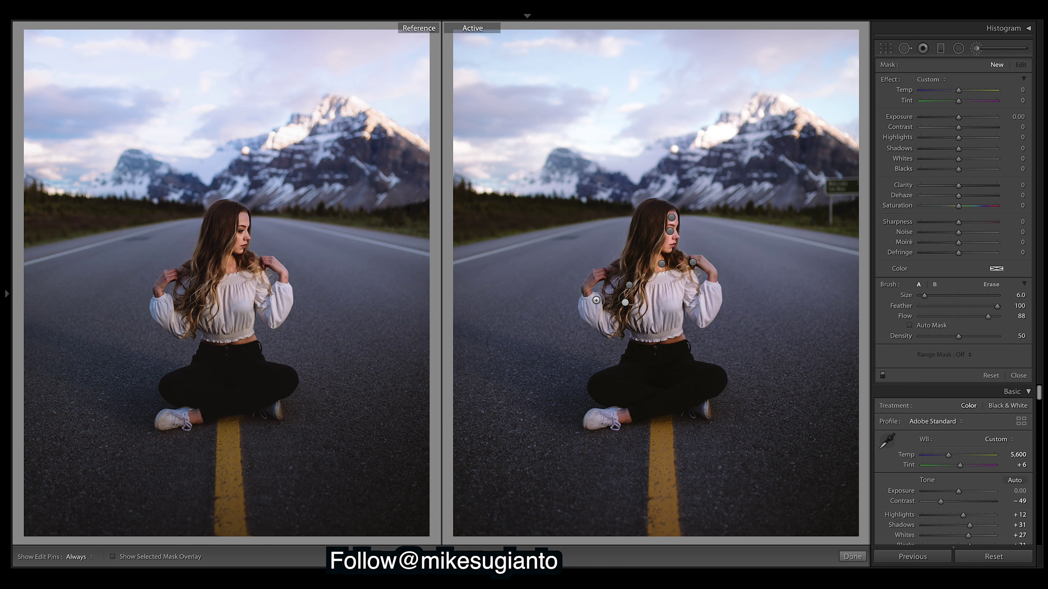
{"action": "left_click", "coordinate": [661, 264]}
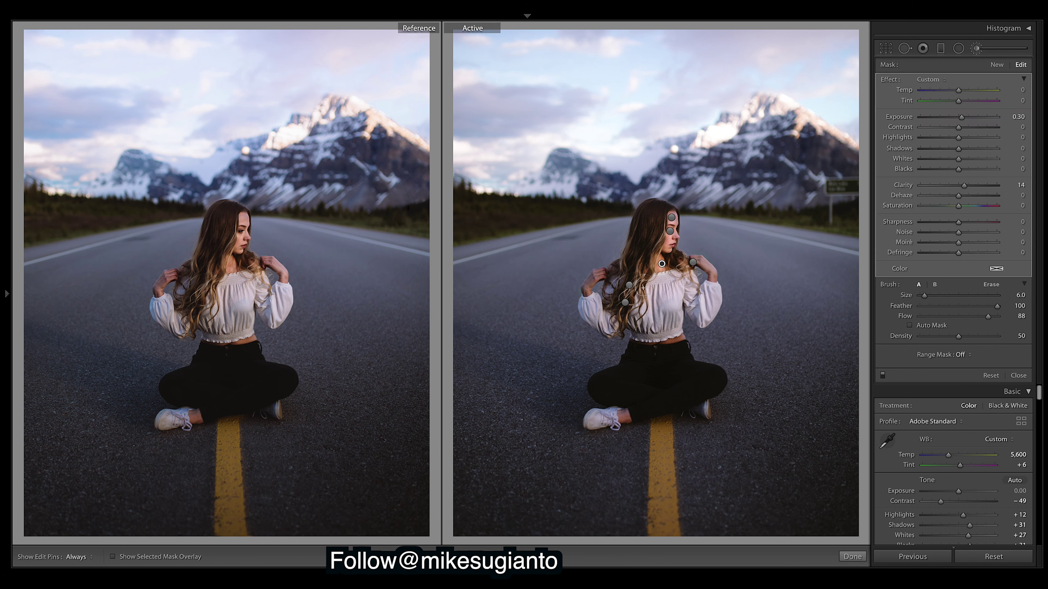
{"action": "left_click", "coordinate": [958, 49]}
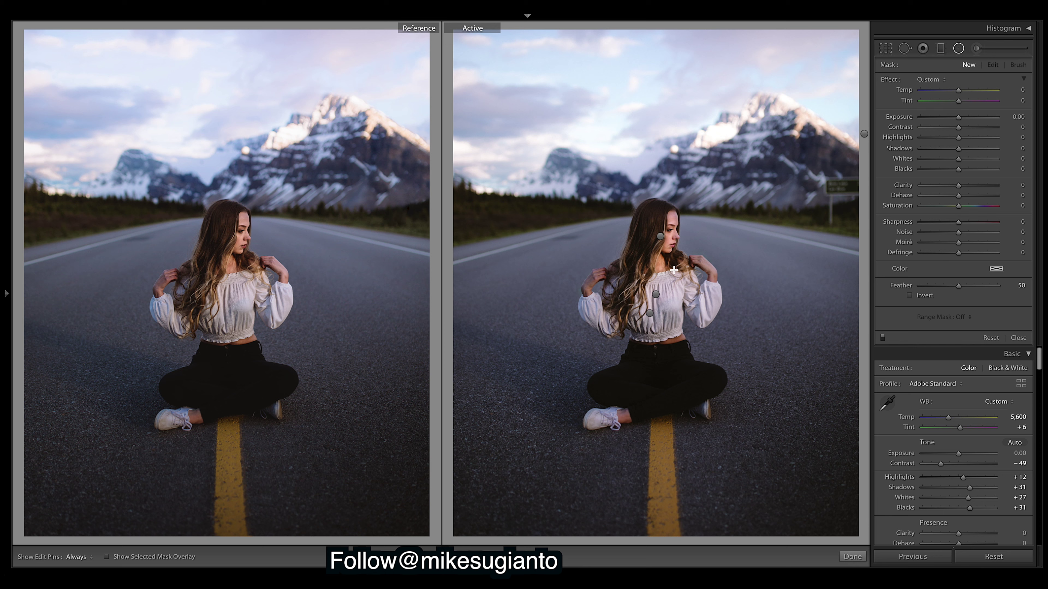
{"action": "left_click", "coordinate": [656, 295]}
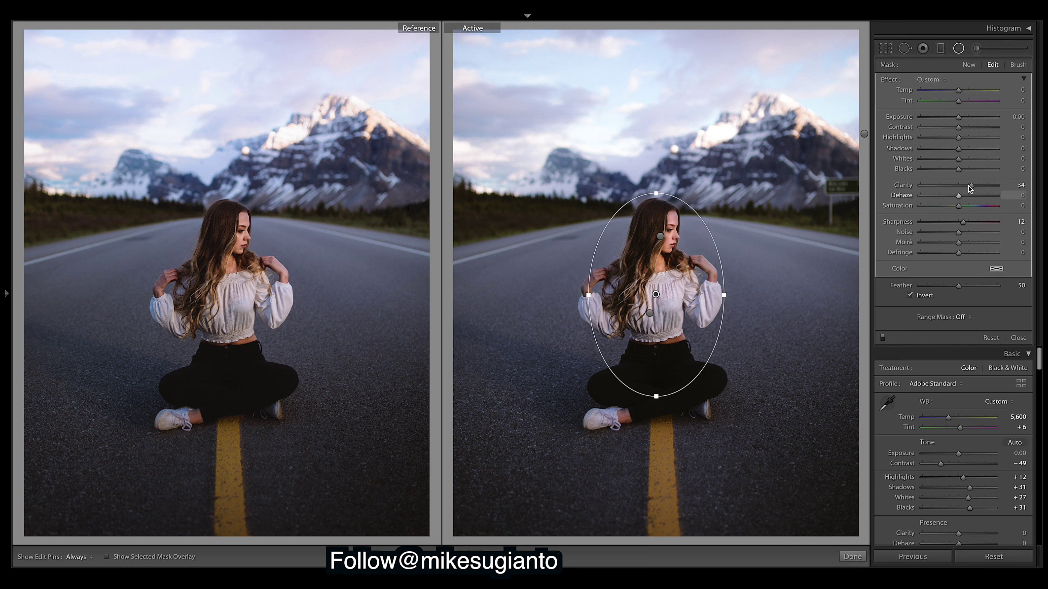
{"action": "left_click_drag", "start_coordinate": [969, 185], "coordinate": [965, 185]}
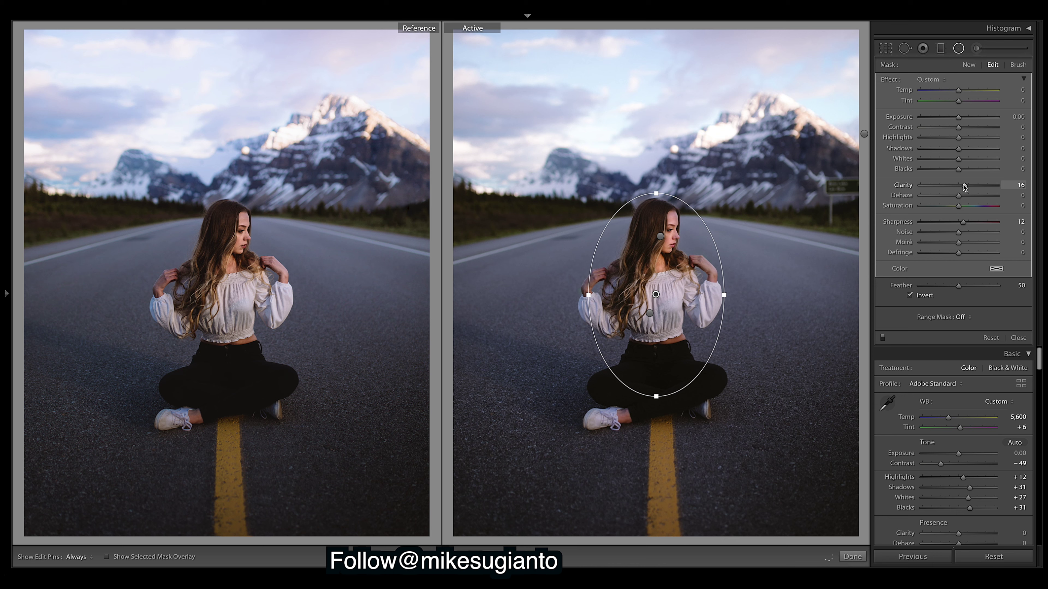
{"action": "left_click", "coordinate": [852, 556]}
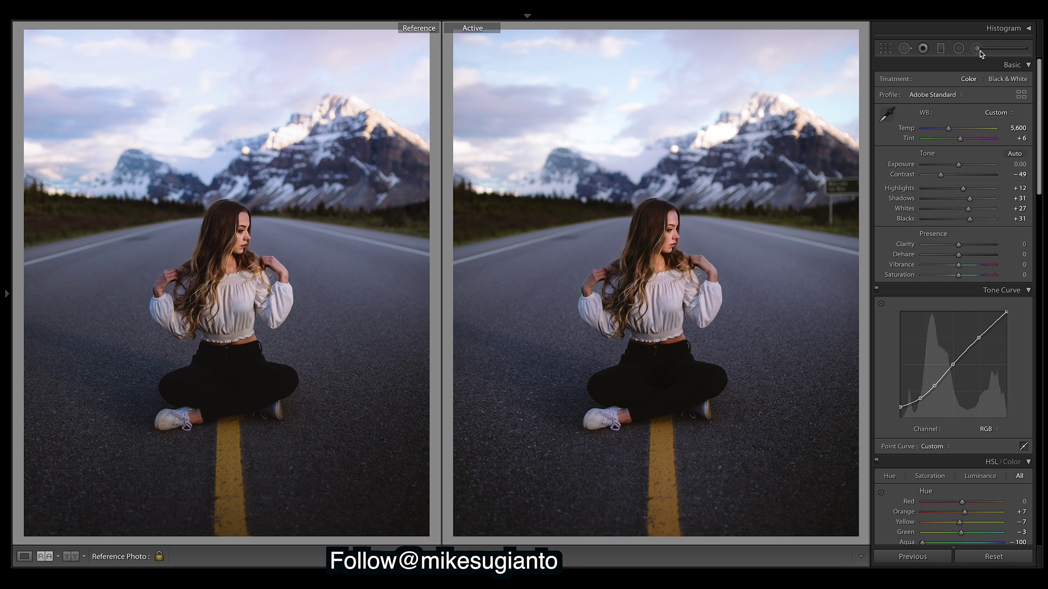
Reselect the radial pin around the woman and try nudging its Clarity up to 17.
{"action": "left_click_drag", "start_coordinate": [1040, 83], "coordinate": [1040, 97]}
{"action": "scroll", "coordinate": [1040, 97], "scroll_direction": "up", "scroll_amount": 1}
{"action": "left_click", "coordinate": [958, 48]}
{"action": "left_click", "coordinate": [656, 295]}
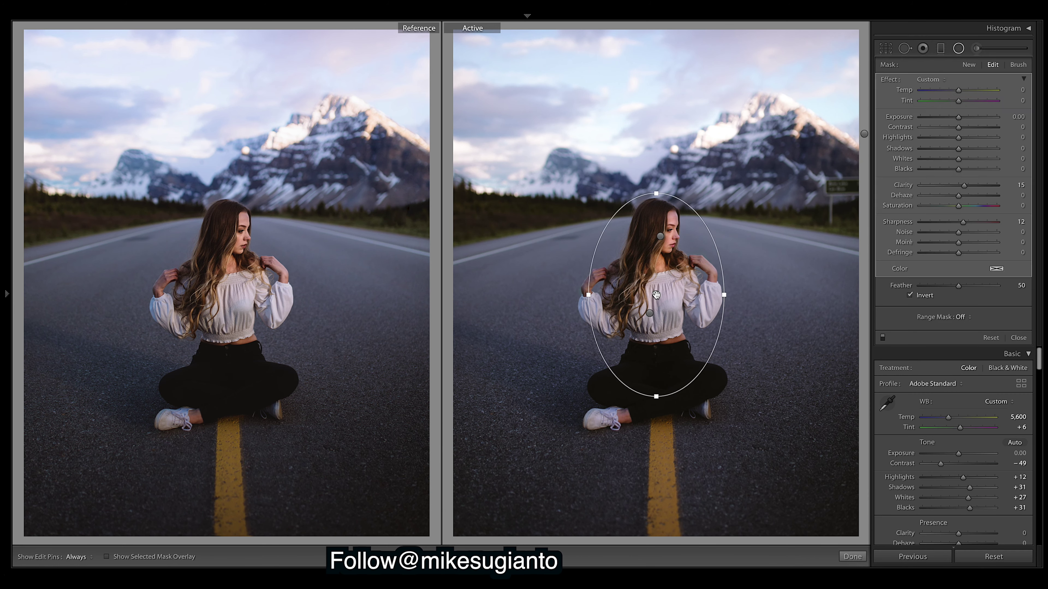
{"action": "left_click_drag", "start_coordinate": [963, 185], "coordinate": [964, 188]}
{"action": "left_click", "coordinate": [862, 554]}
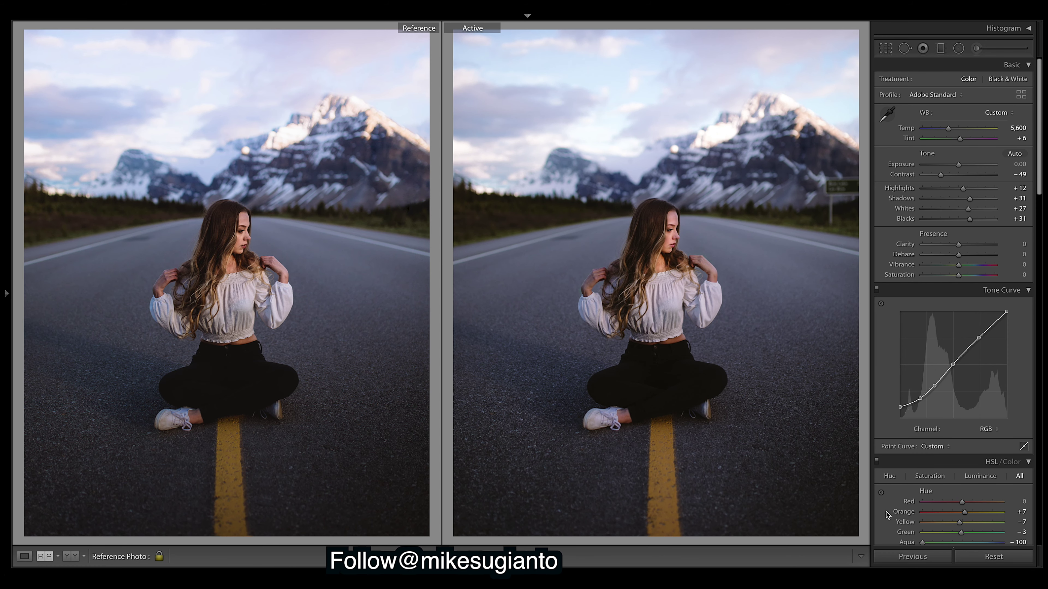
Undo the Clarity tweak, reselect the radial pin and set its Sharpness to 20.
{"action": "key", "text": "ctrl+z"}
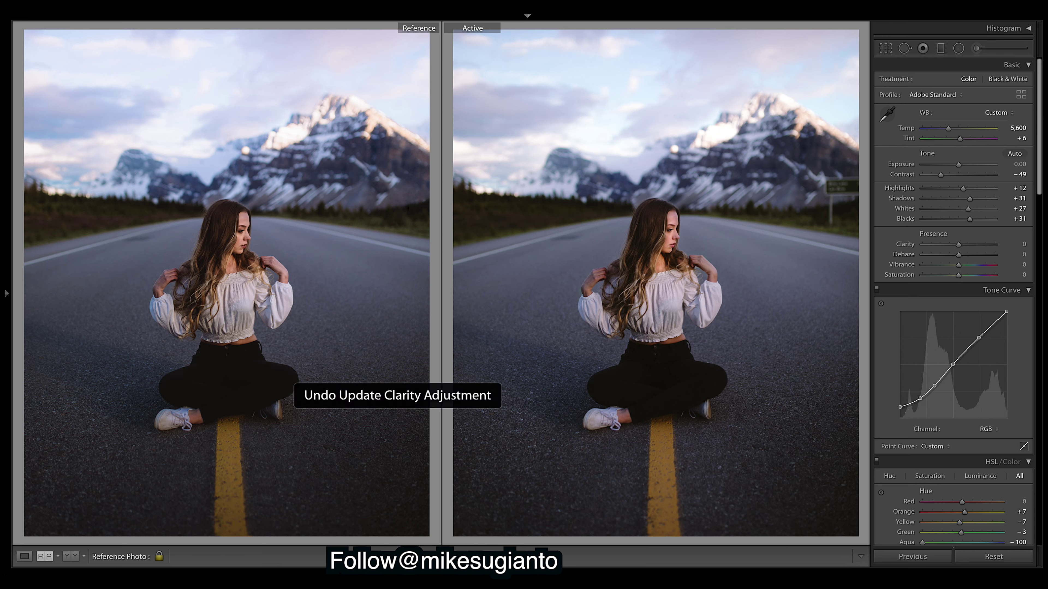
{"action": "key", "text": "ctrl+z"}
{"action": "left_click", "coordinate": [656, 294]}
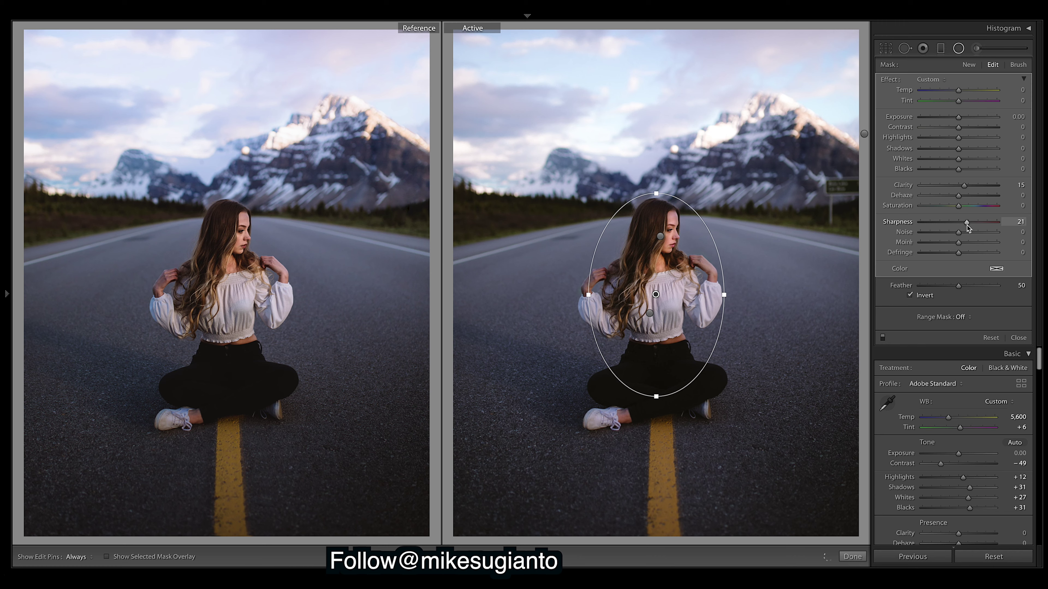
{"action": "left_click", "coordinate": [852, 556]}
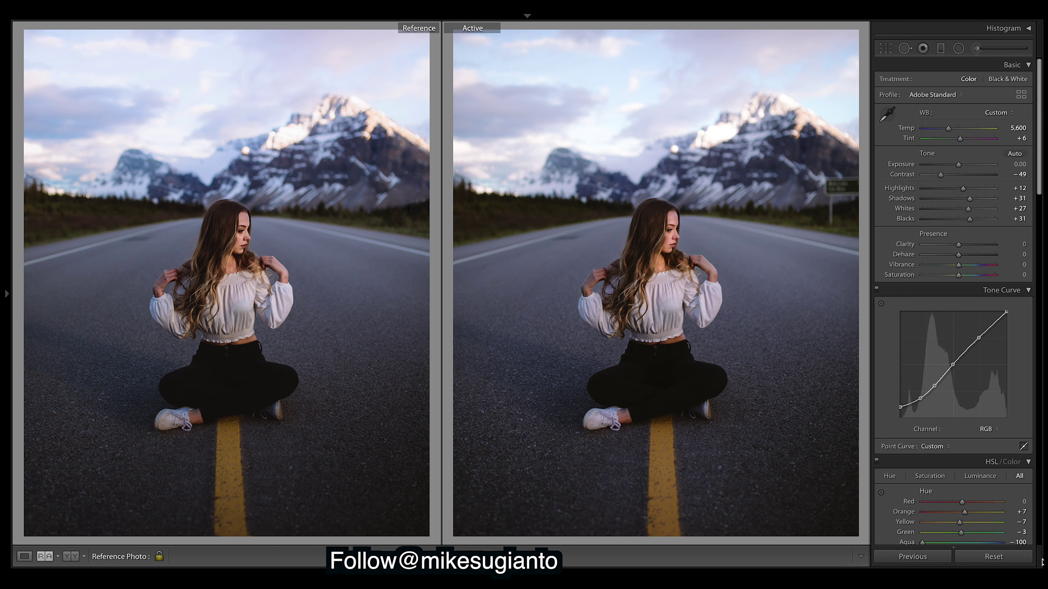